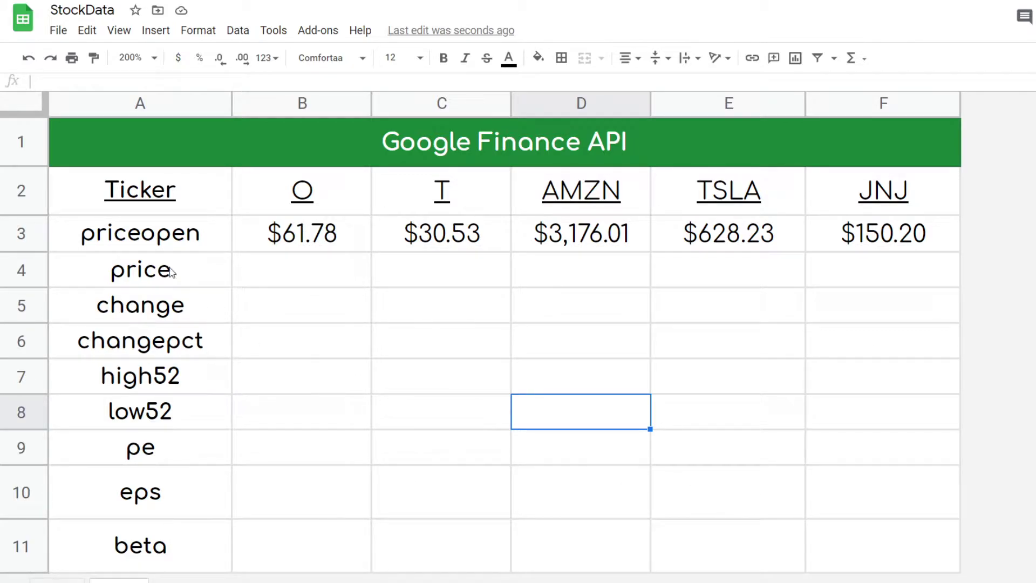
{"action": "left_click_drag", "start_coordinate": [169, 247], "coordinate": [183, 551]}
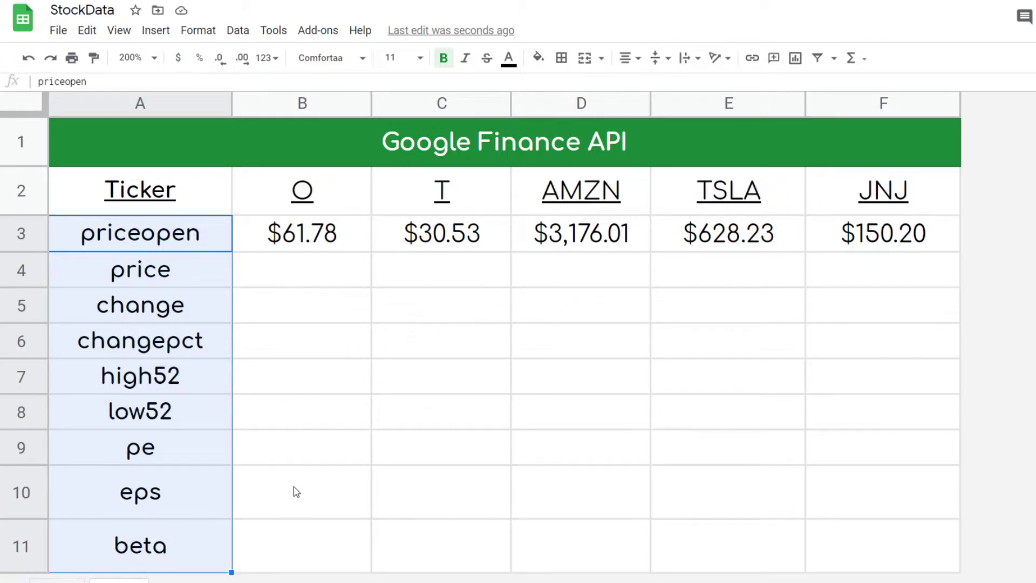
{"action": "left_click", "coordinate": [434, 342]}
{"action": "left_click", "coordinate": [198, 242]}
{"action": "left_click", "coordinate": [349, 311]}
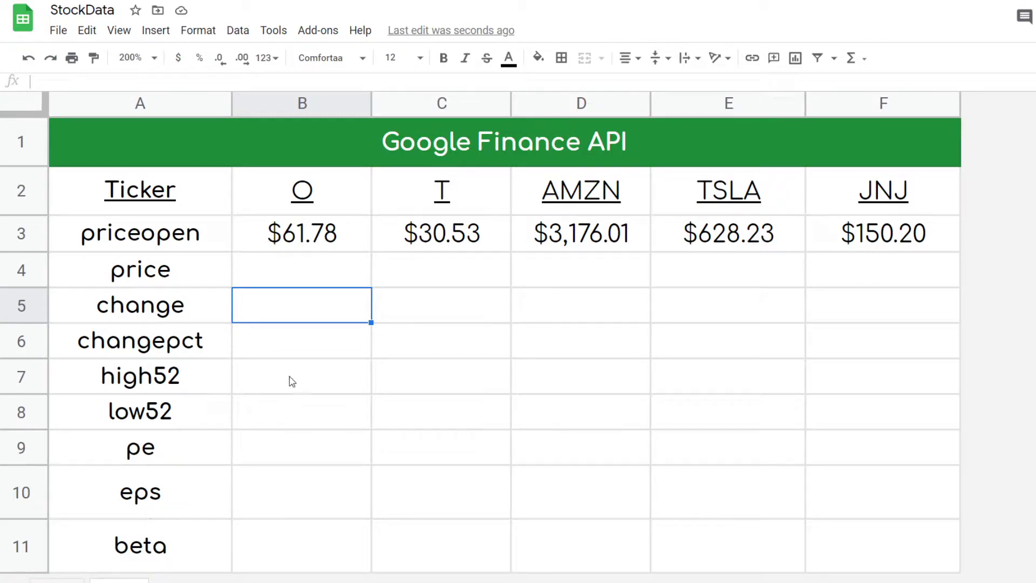
- Try replacing the A3 attribute reference in B3's GOOGLEFINANCE formula with "PRICEOPEN"
{"action": "left_click", "coordinate": [315, 241]}
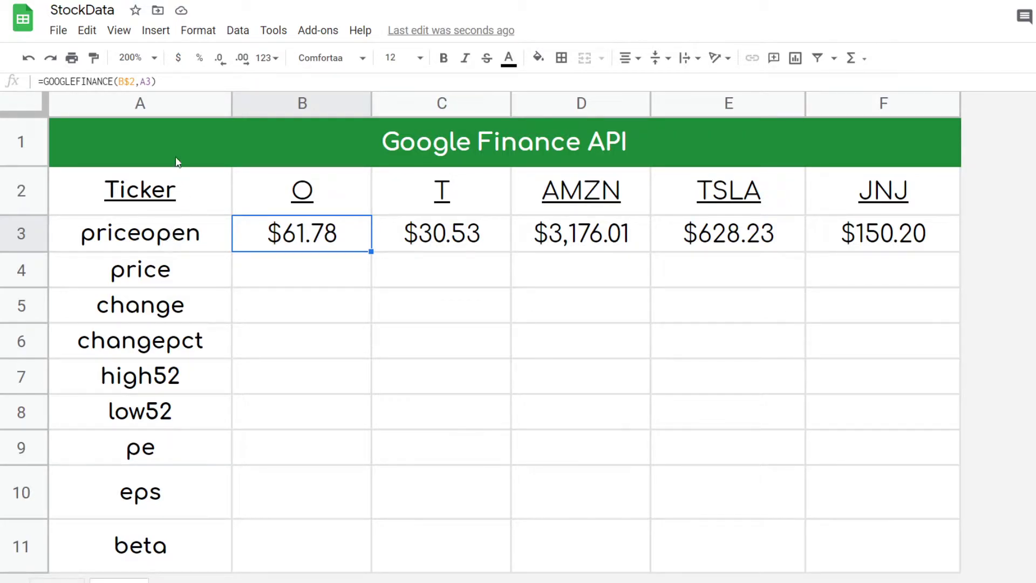
{"action": "double_click", "coordinate": [149, 82]}
{"action": "type", "text": "\"PRICEOPEN\""}
{"action": "key", "text": "Return"}
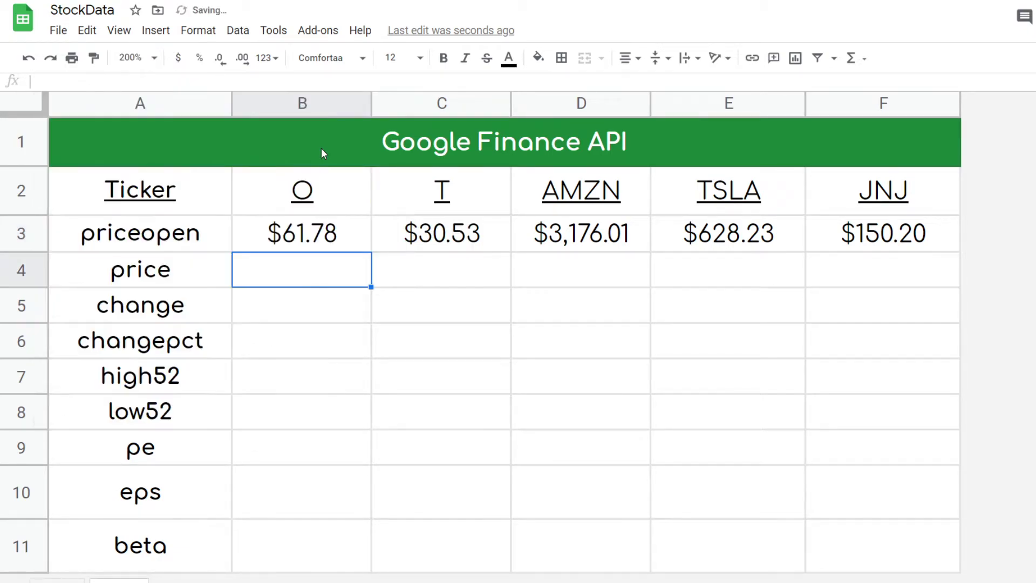
- Fill the GOOGLEFINANCE formula from B3 across the priceopen row through F3
{"action": "left_click", "coordinate": [312, 244]}
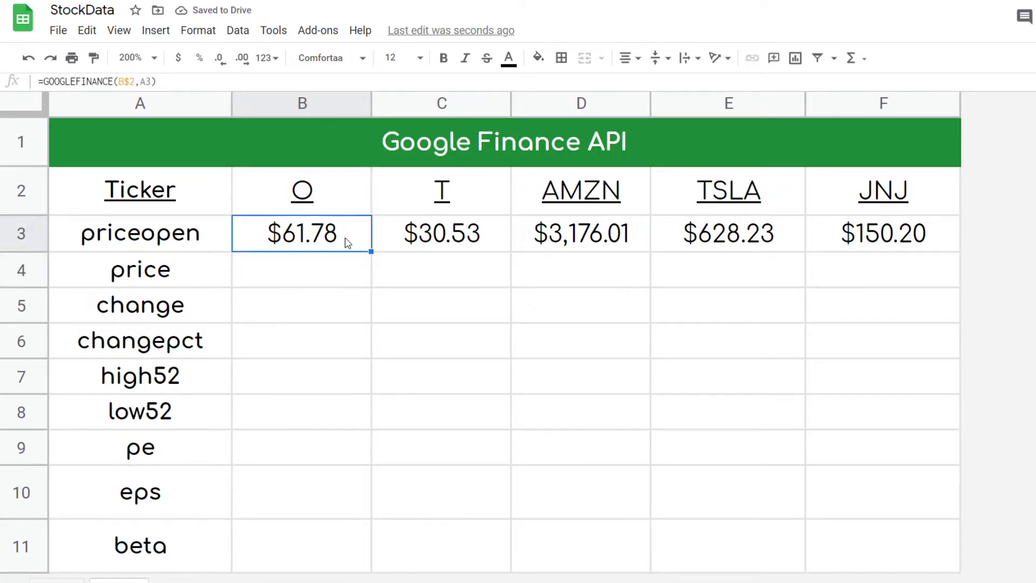
{"action": "left_click_drag", "start_coordinate": [371, 249], "coordinate": [903, 303]}
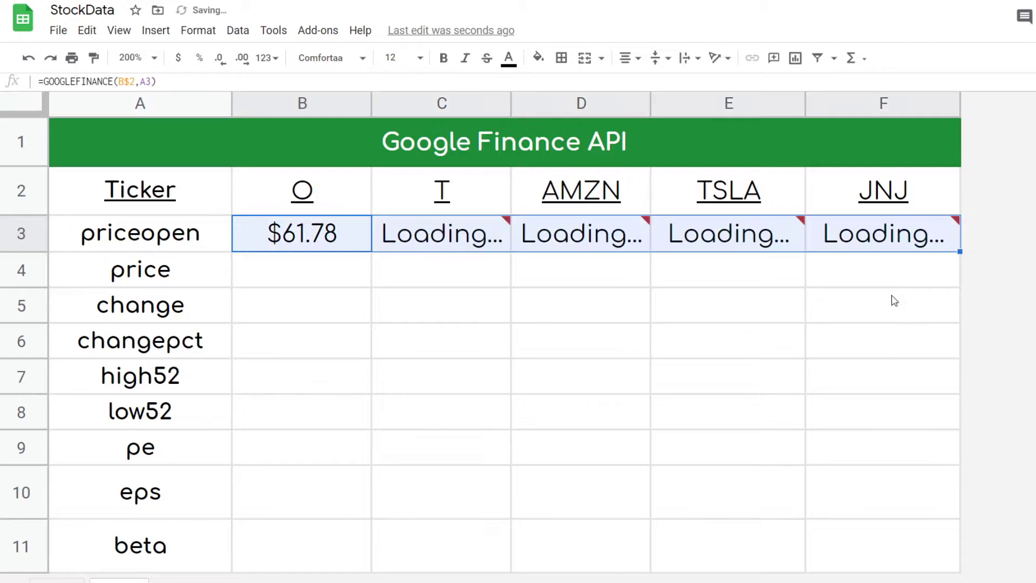
{"action": "left_click", "coordinate": [522, 283]}
- Copy the priceopen formulas in B3:F3 down into the price row, B4:F4
{"action": "left_click_drag", "start_coordinate": [277, 238], "coordinate": [939, 249]}
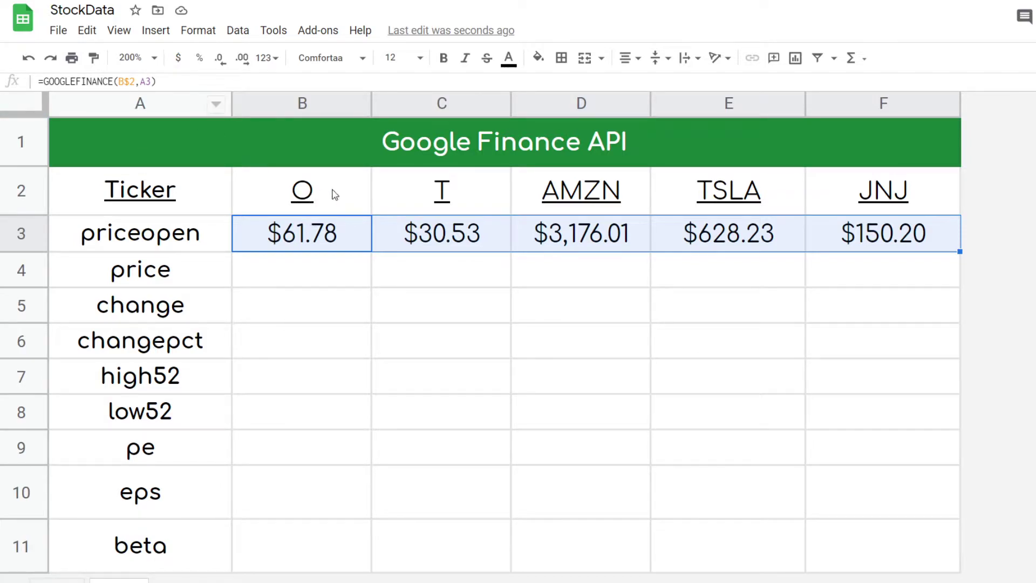
{"action": "left_click_drag", "start_coordinate": [960, 252], "coordinate": [960, 286]}
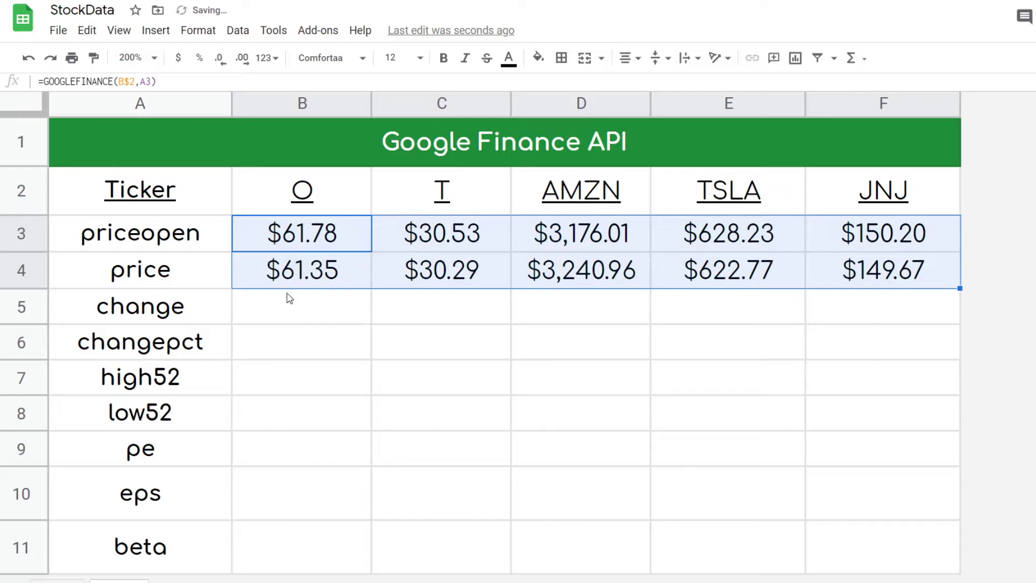
{"action": "left_click", "coordinate": [163, 275]}
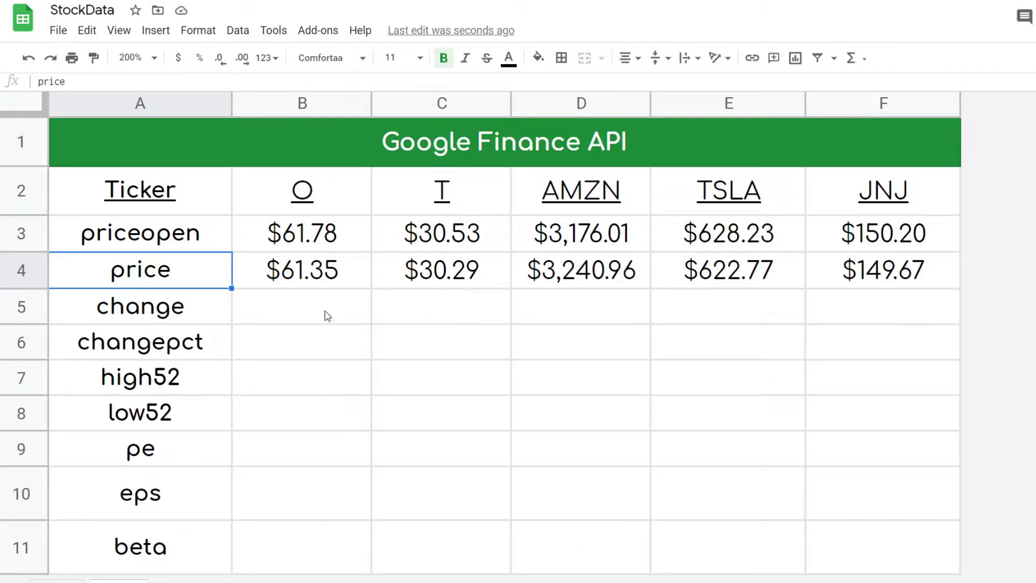
{"action": "left_click", "coordinate": [304, 317]}
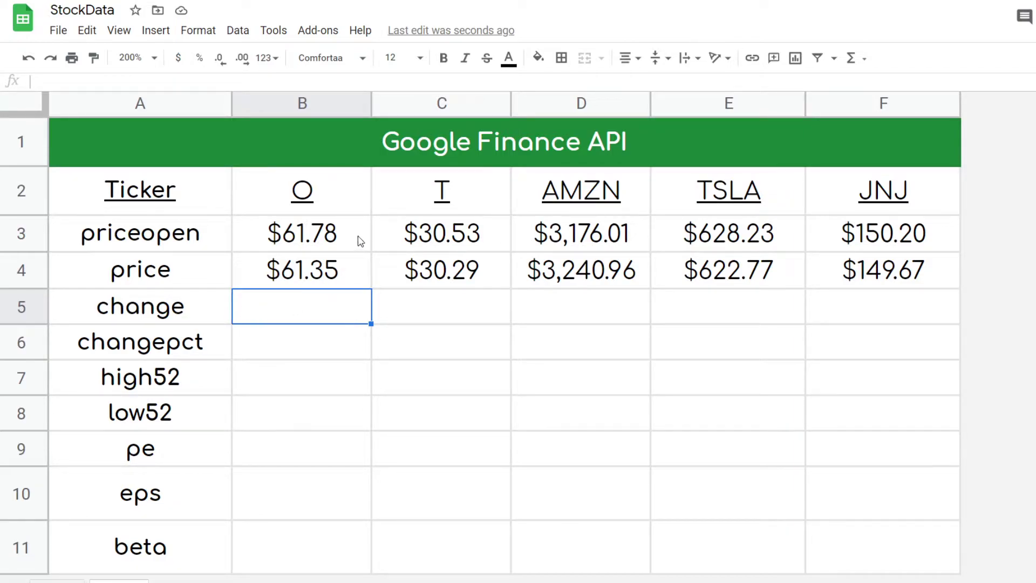
- Extend the price row formulas down into the change and changepct rows for all five tickers, B5:F6
{"action": "left_click", "coordinate": [406, 313]}
{"action": "left_click_drag", "start_coordinate": [317, 281], "coordinate": [961, 306]}
{"action": "left_click", "coordinate": [386, 367]}
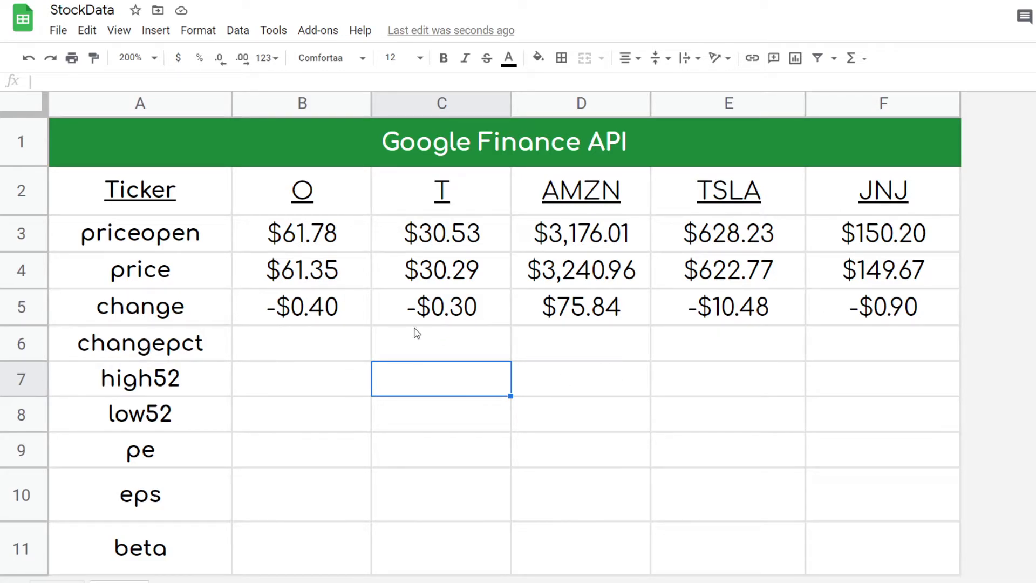
{"action": "left_click_drag", "start_coordinate": [322, 324], "coordinate": [959, 346]}
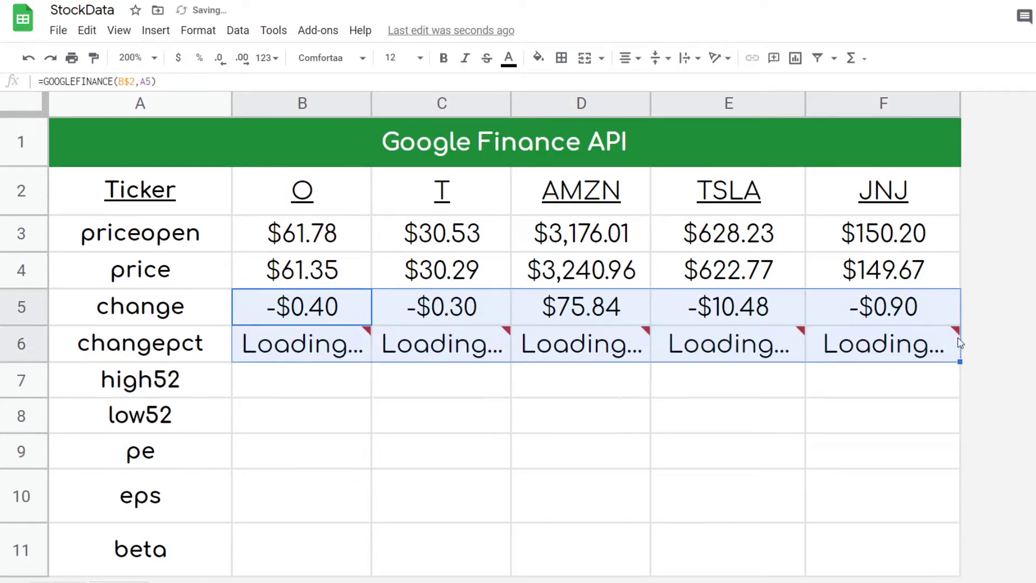
{"action": "left_click", "coordinate": [356, 378]}
- Set the number format of the changepct values in B6:F6 to Automatic
{"action": "left_click", "coordinate": [178, 348]}
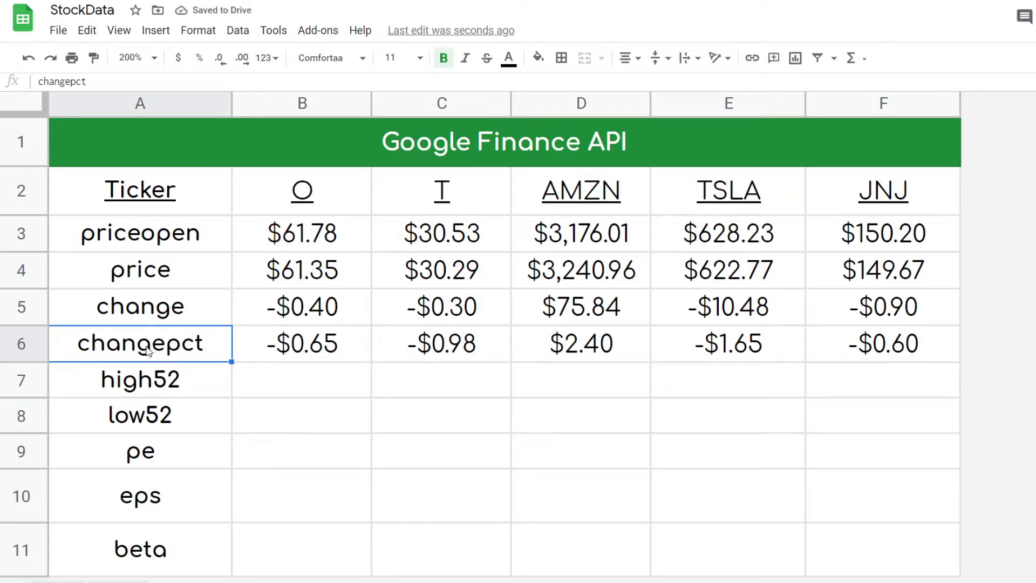
{"action": "left_click", "coordinate": [313, 350]}
{"action": "left_click", "coordinate": [383, 376]}
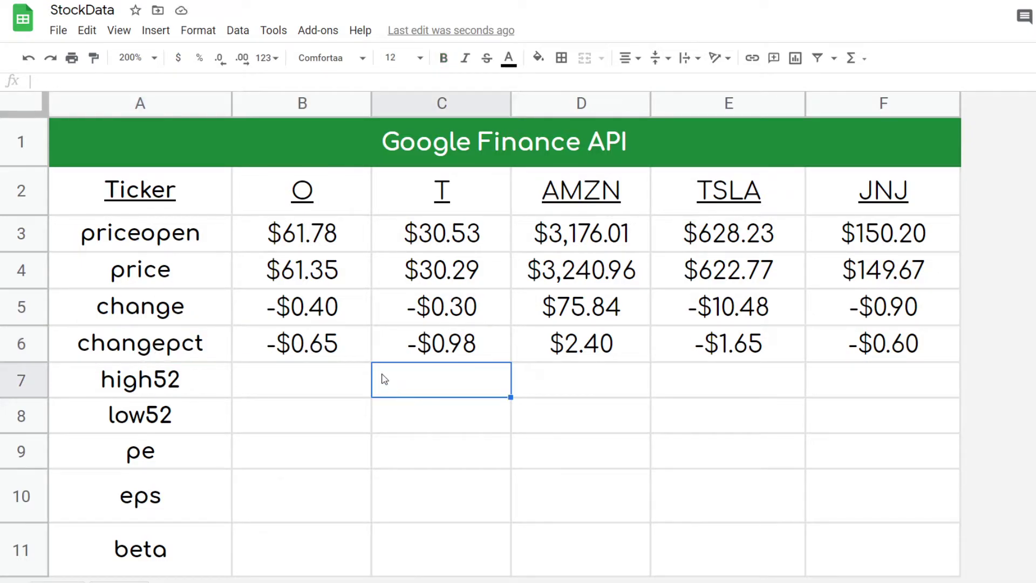
{"action": "left_click", "coordinate": [327, 356]}
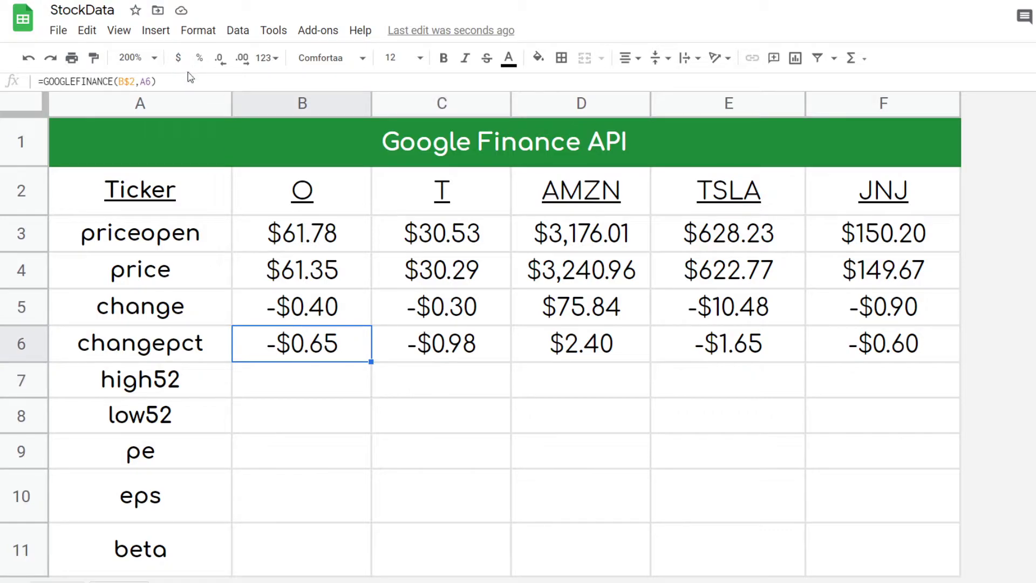
{"action": "left_click", "coordinate": [403, 359]}
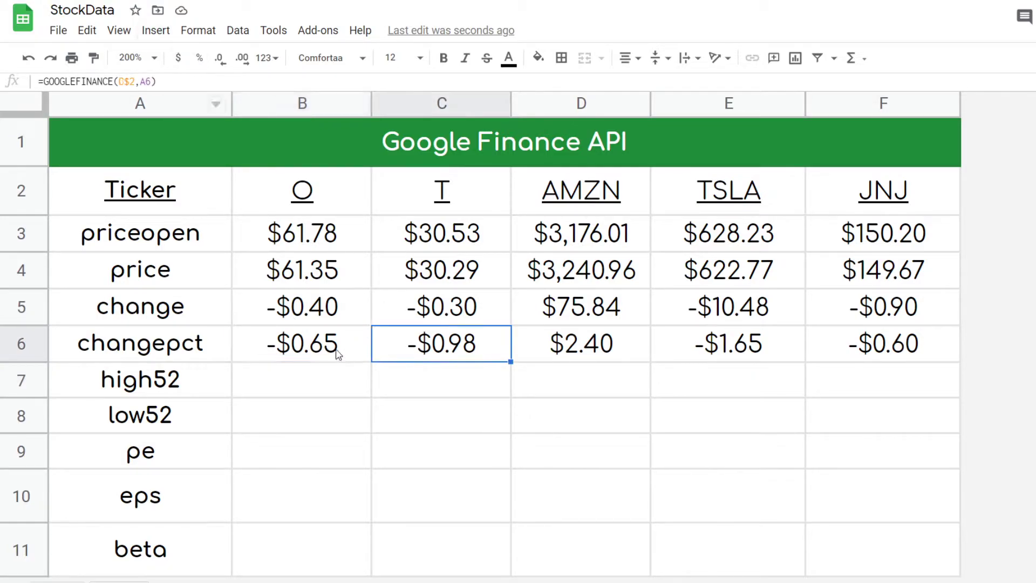
{"action": "left_click_drag", "start_coordinate": [347, 352], "coordinate": [848, 335]}
{"action": "left_click", "coordinate": [195, 31]}
{"action": "mouse_move", "coordinate": [238, 95]}
{"action": "left_click", "coordinate": [378, 101]}
{"action": "left_click", "coordinate": [480, 375]}
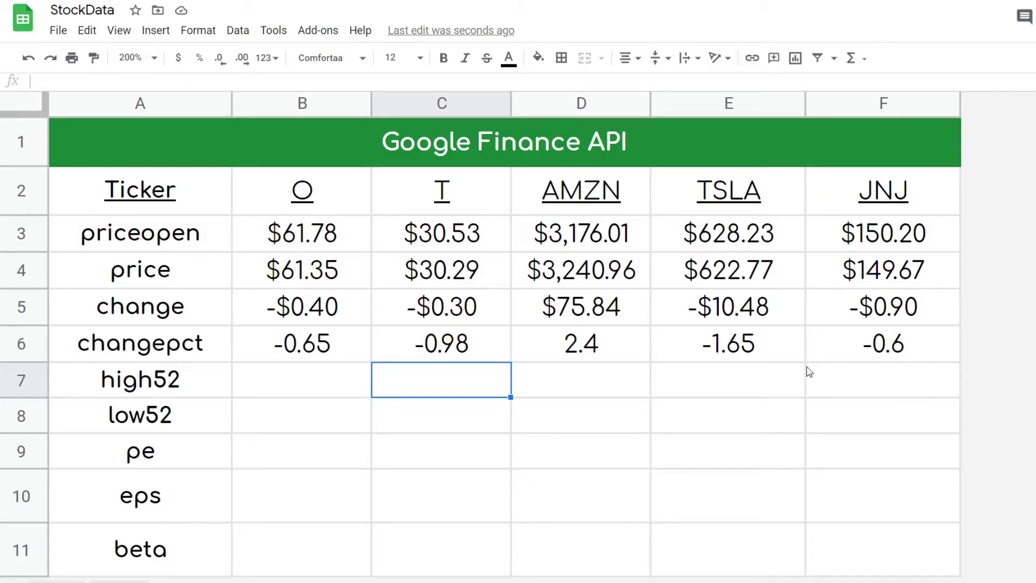
- Fill the changepct formulas in B6:F6 down into the high52 row, B7:F7
{"action": "left_click", "coordinate": [305, 382]}
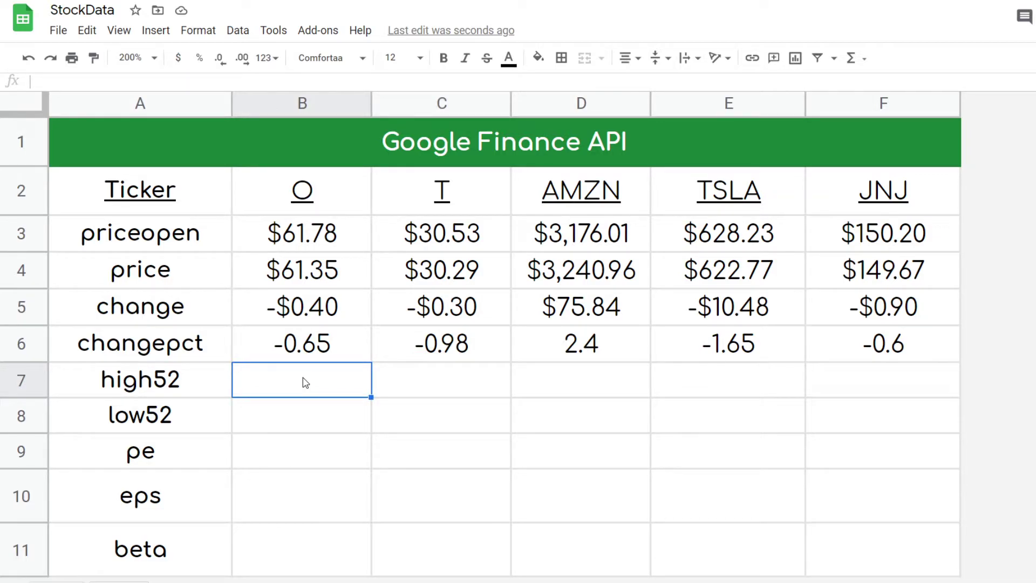
{"action": "left_click", "coordinate": [329, 357]}
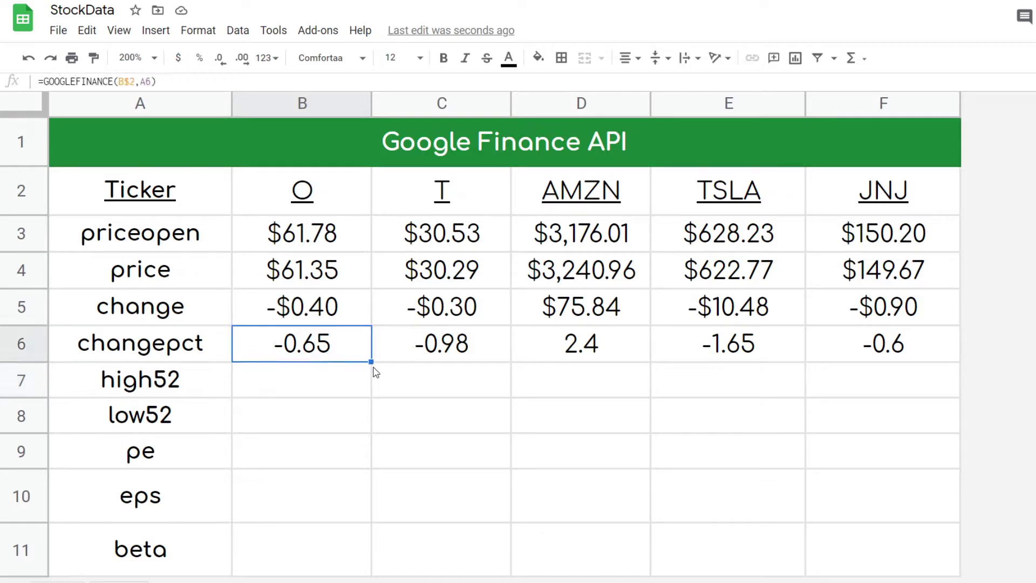
{"action": "left_click", "coordinate": [459, 406]}
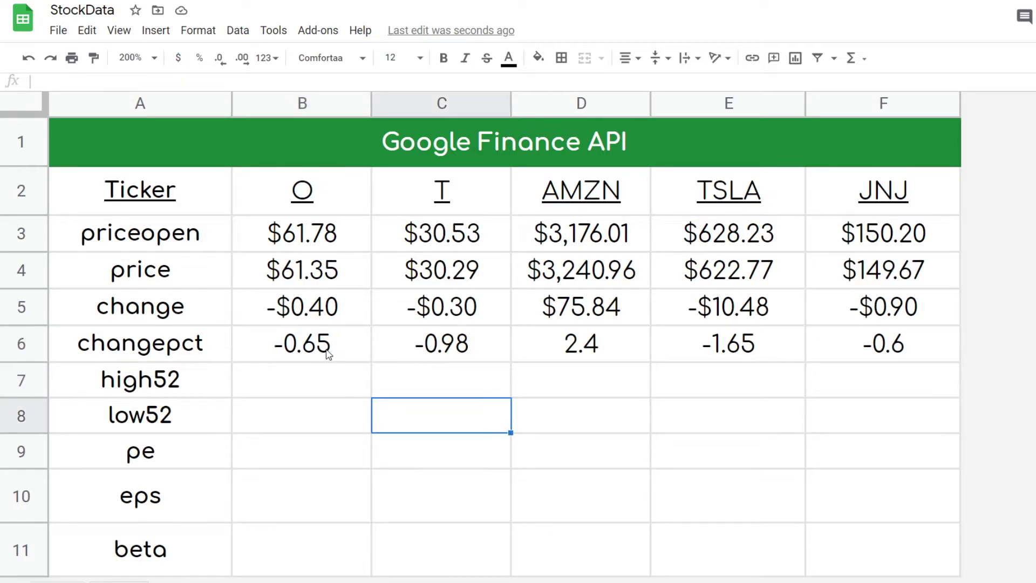
{"action": "left_click_drag", "start_coordinate": [329, 355], "coordinate": [869, 359]}
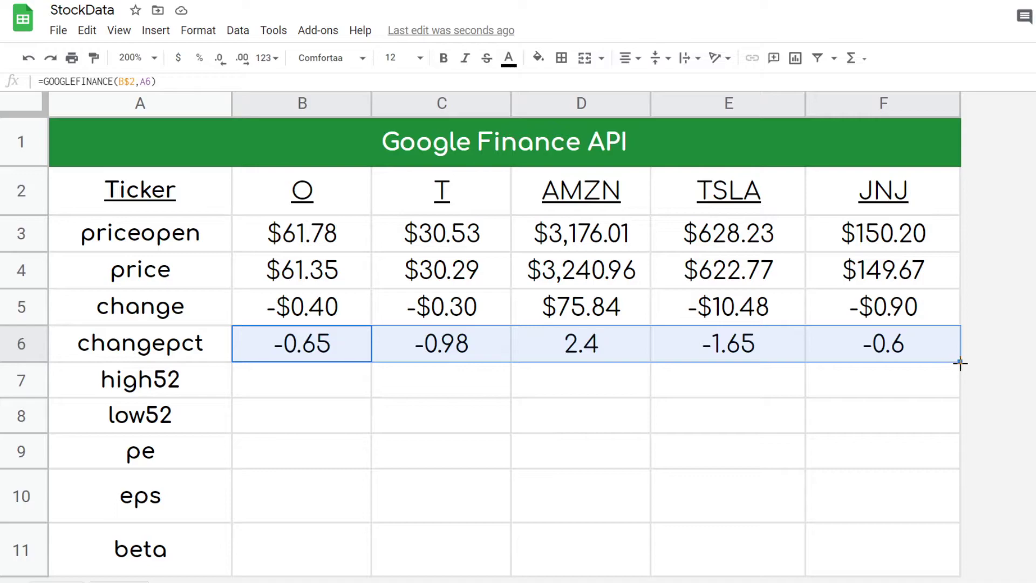
{"action": "left_click_drag", "start_coordinate": [961, 361], "coordinate": [933, 398]}
{"action": "left_click", "coordinate": [423, 430]}
- Format the high52 values in B7:F7 as Currency
{"action": "left_click_drag", "start_coordinate": [290, 396], "coordinate": [885, 398]}
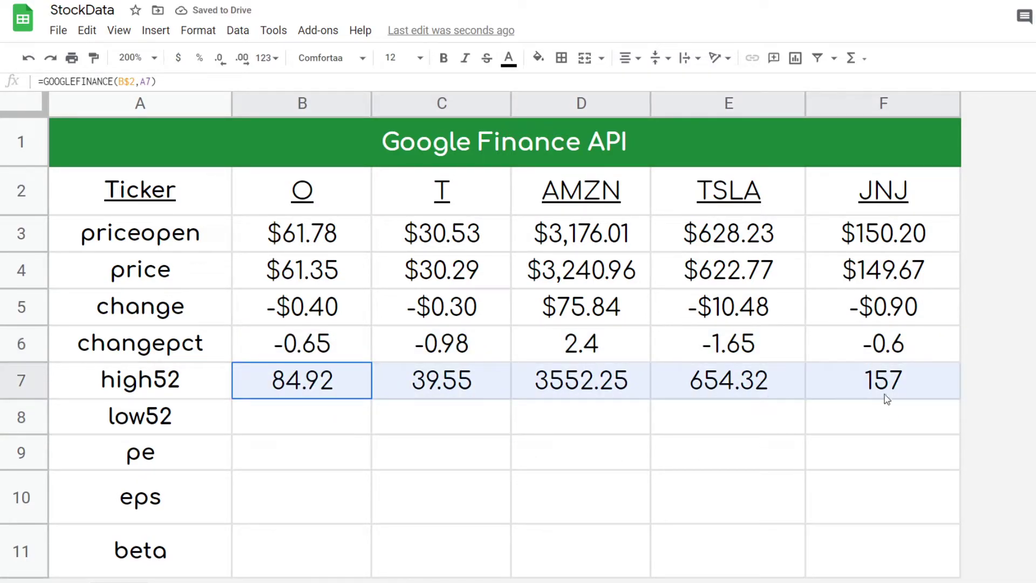
{"action": "left_click", "coordinate": [193, 33]}
{"action": "mouse_move", "coordinate": [221, 94]}
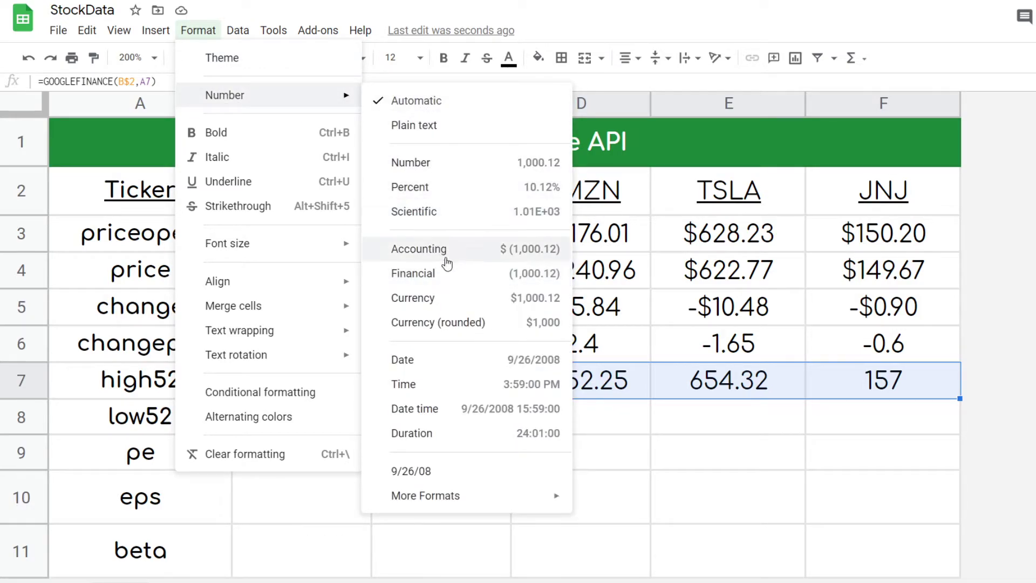
{"action": "left_click", "coordinate": [451, 300]}
{"action": "left_click", "coordinate": [482, 425]}
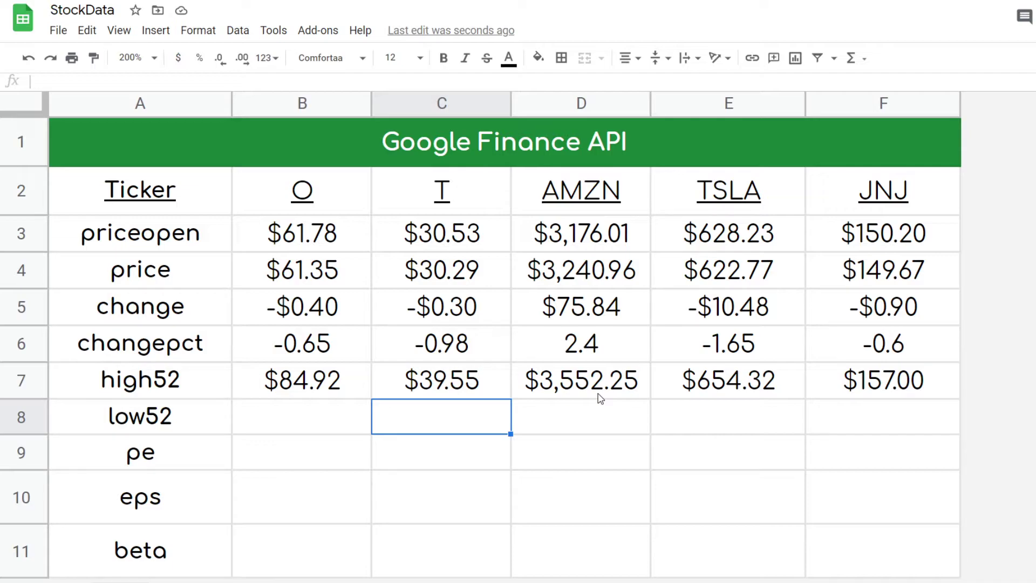
- Fill the high52 formulas in B7:F7 down into the low52 row, B8:F8
{"action": "left_click", "coordinate": [597, 409]}
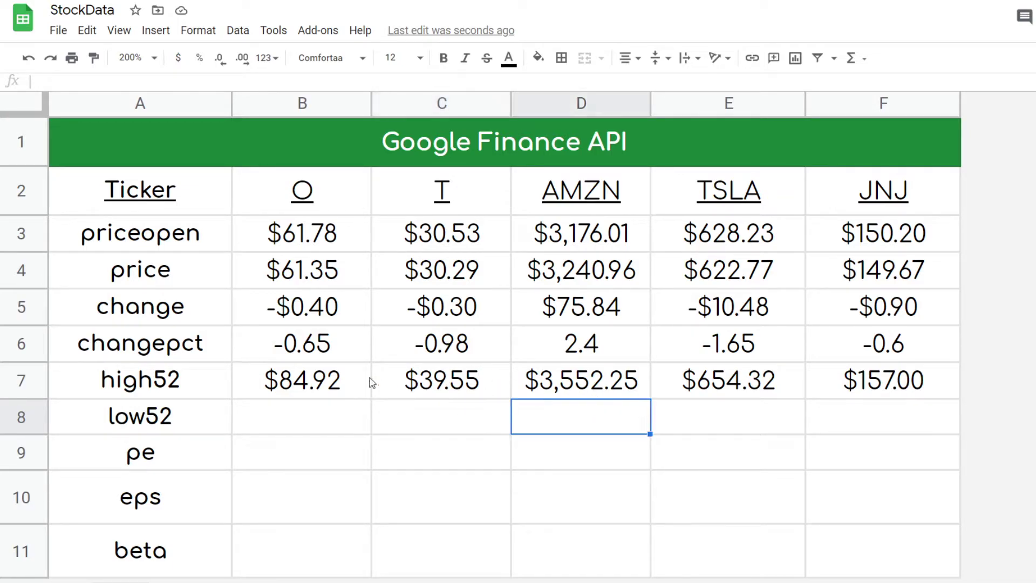
{"action": "left_click_drag", "start_coordinate": [303, 381], "coordinate": [956, 421]}
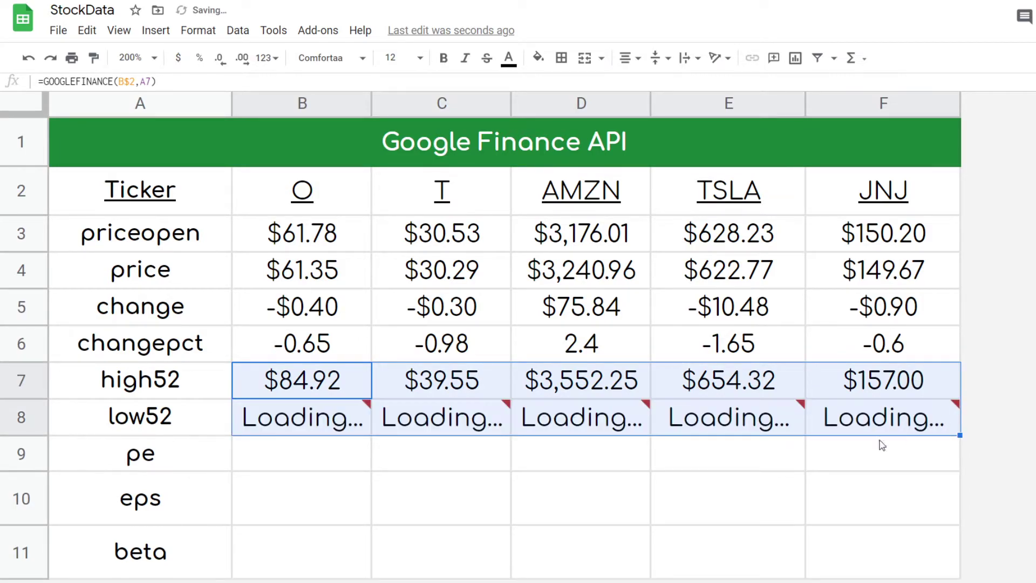
{"action": "left_click", "coordinate": [427, 469]}
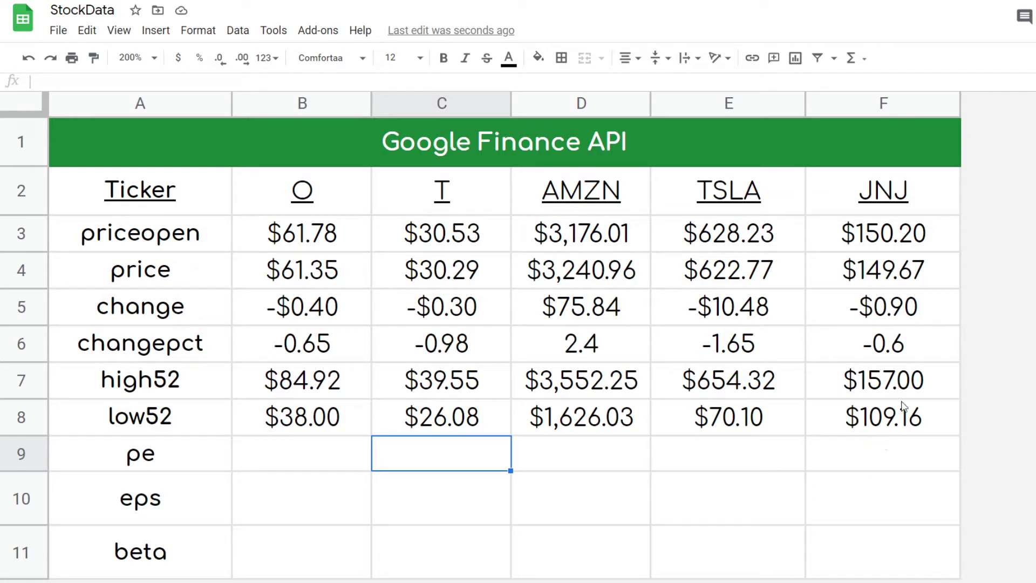
{"action": "left_click", "coordinate": [352, 490]}
- Enter the formula =GOOGLEFINANCE("O","pe") in B9, the pe cell for ticker O
{"action": "left_click", "coordinate": [290, 460]}
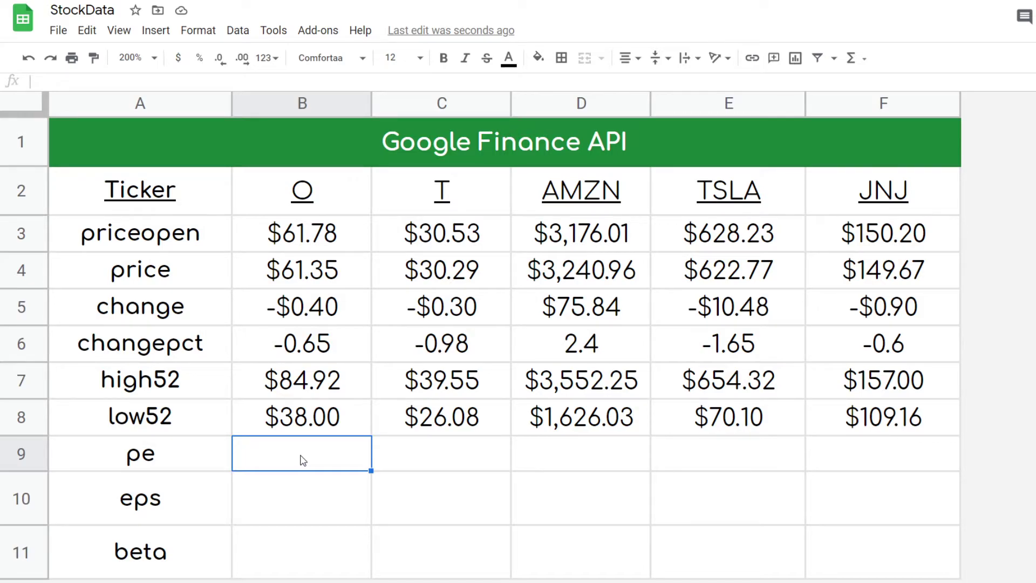
{"action": "type", "text": "="}
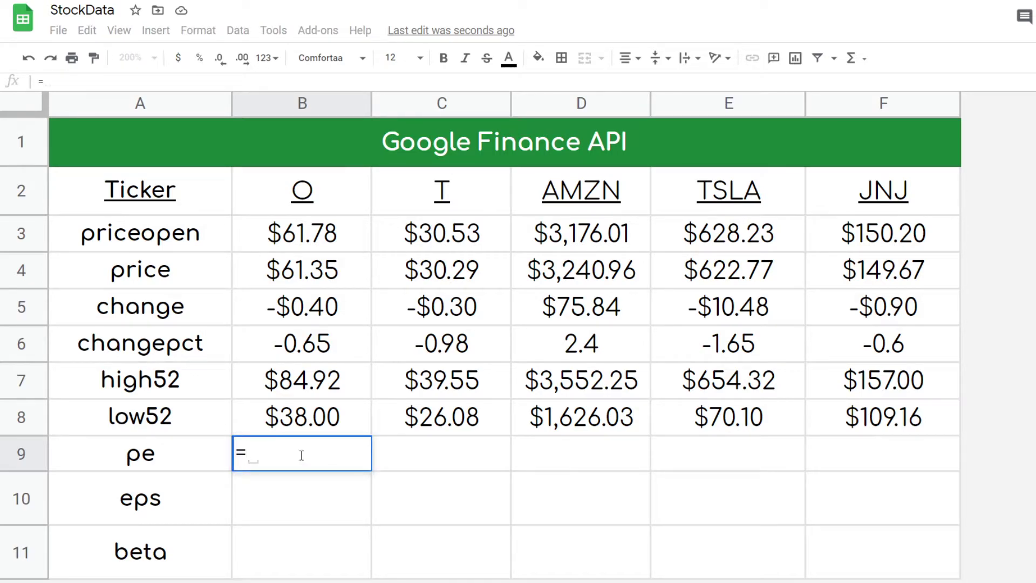
{"action": "type", "text": "goo"}
{"action": "key", "text": "Tab"}
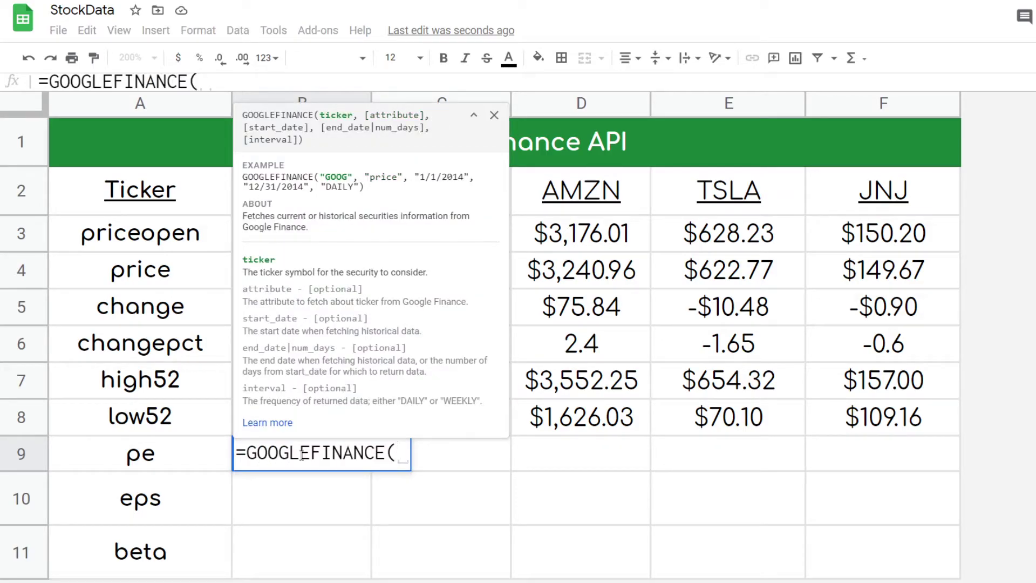
{"action": "type", "text": "B$2"}
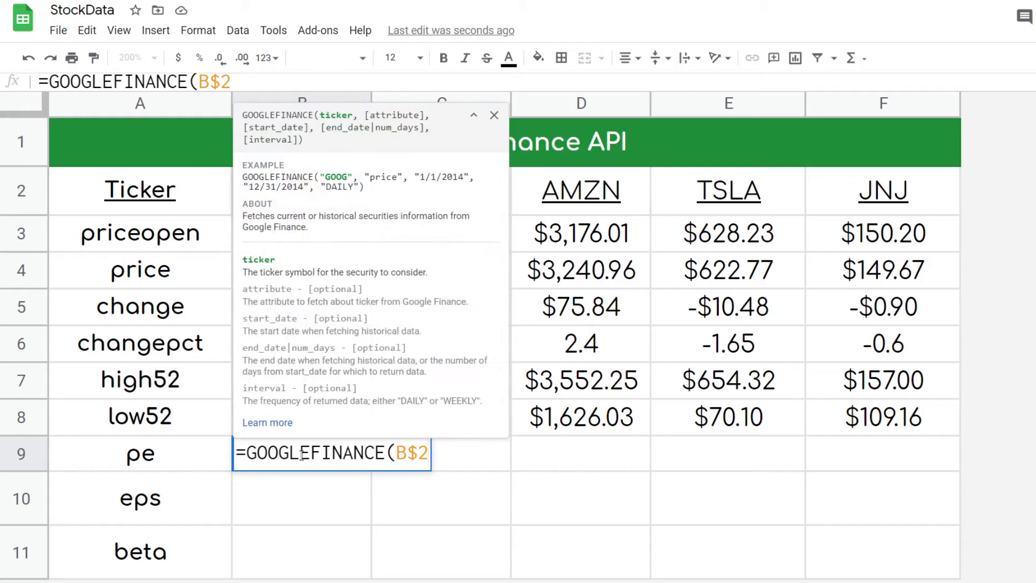
{"action": "key", "text": "BackSpace"}
{"action": "key", "text": "BackSpace"}
{"action": "key", "text": "BackSpace"}
{"action": "type", "text": "\"o"}
{"action": "key", "text": "BackSpace"}
{"action": "type", "text": "oO"}
{"action": "key", "text": "BackSpace"}
{"action": "key", "text": "BackSpace"}
{"action": "type", "text": "O\""}
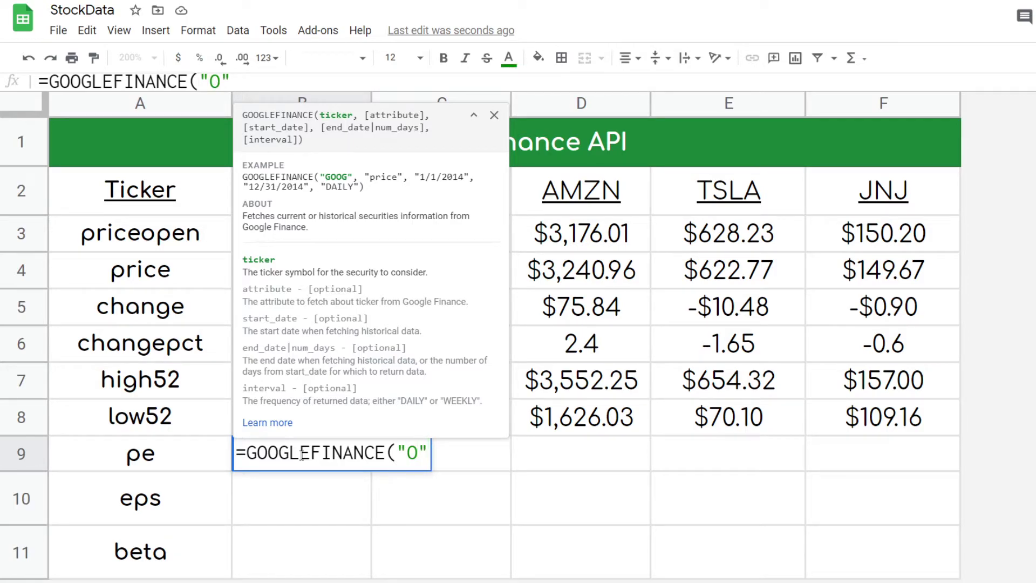
{"action": "type", "text": ","}
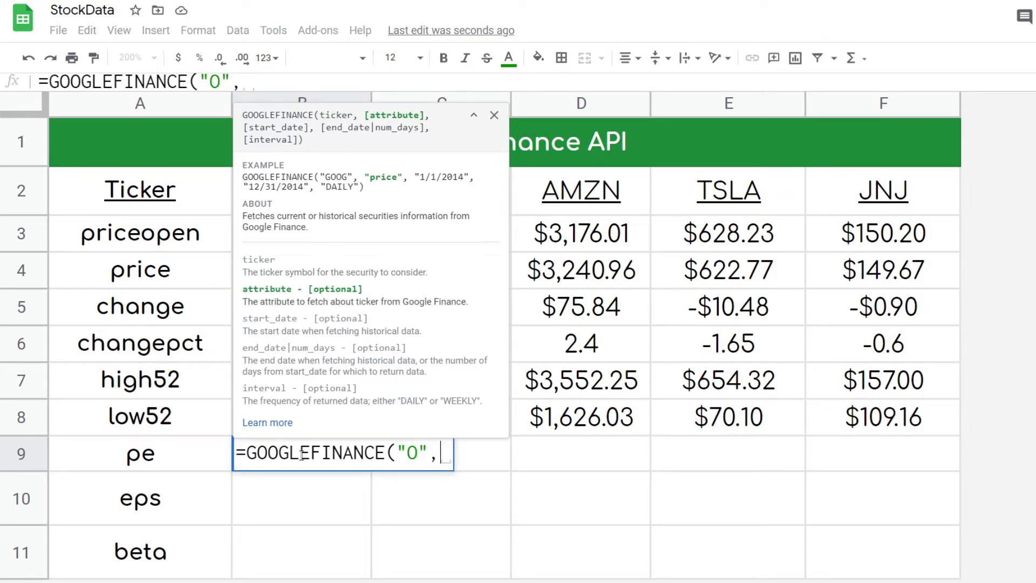
{"action": "type", "text": "\"pe\")"}
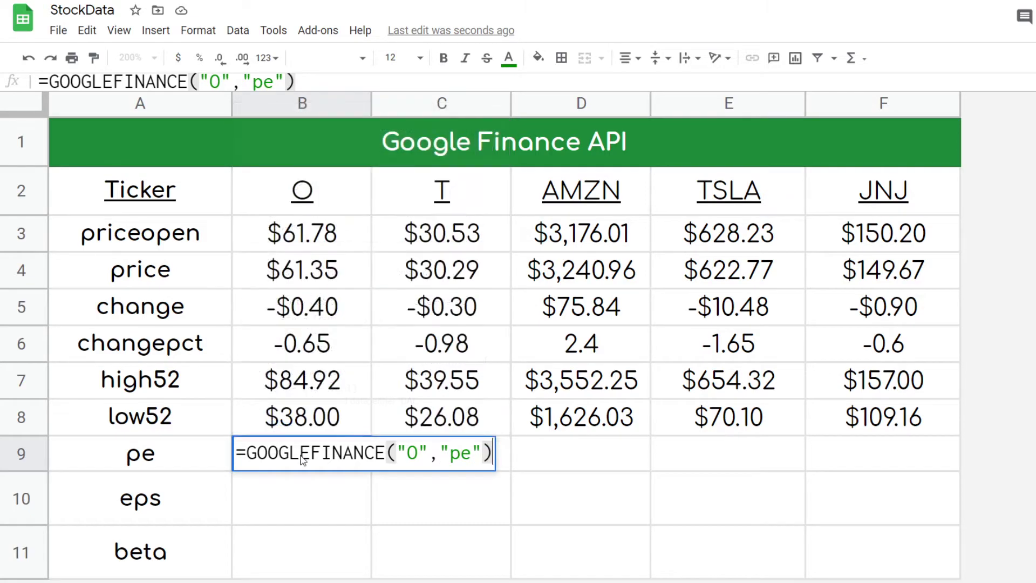
{"action": "key", "text": "Return"}
{"action": "left_click", "coordinate": [303, 459]}
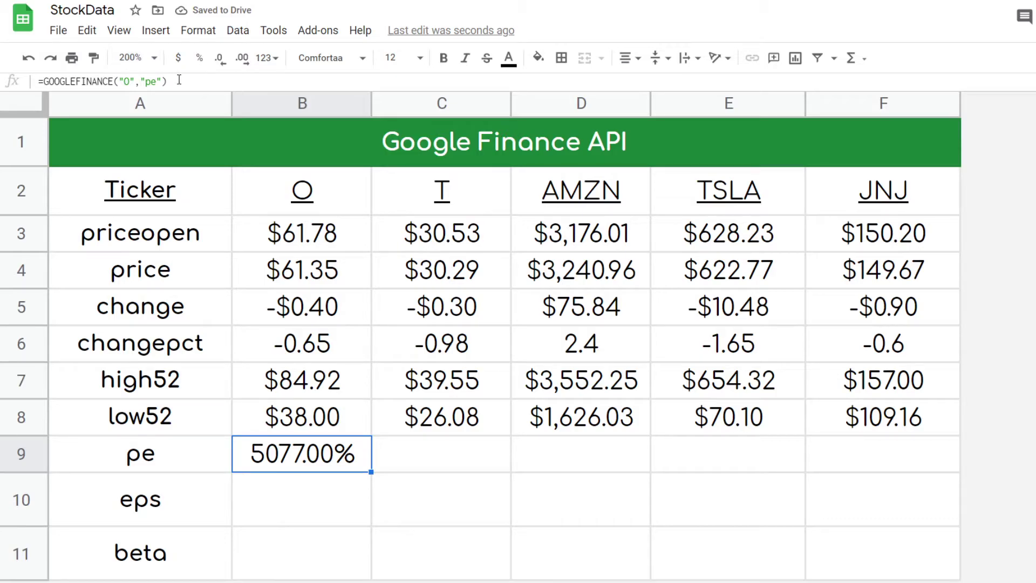
- Apply the automatic number format to the pe value in B9 so it is no longer a percentage
{"action": "left_click", "coordinate": [198, 30]}
{"action": "mouse_move", "coordinate": [233, 95]}
{"action": "left_click", "coordinate": [400, 103]}
{"action": "left_click", "coordinate": [348, 501]}
{"action": "left_click", "coordinate": [303, 465]}
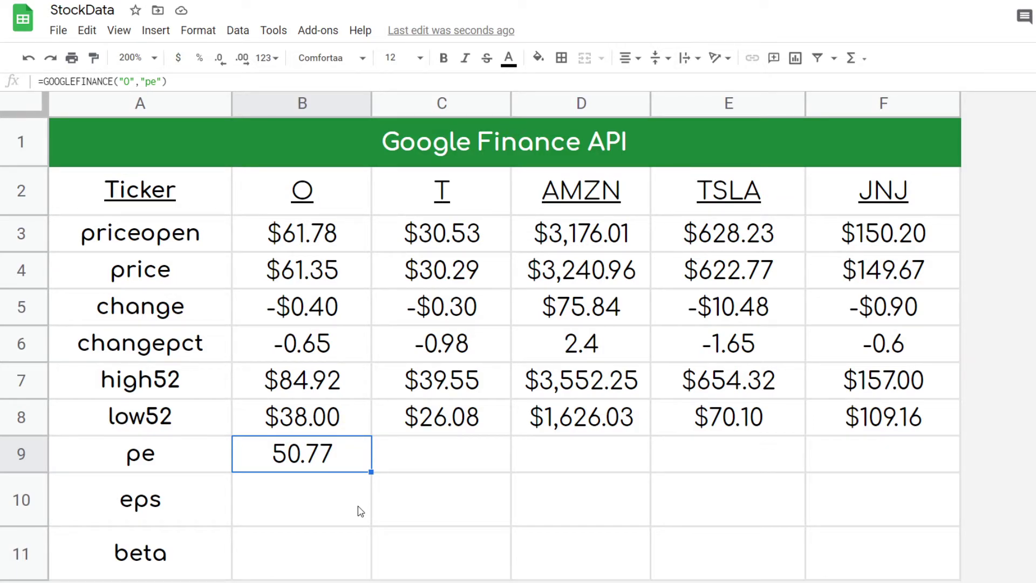
{"action": "left_click", "coordinate": [440, 503]}
- Replace the formula in B9 with the reference-based =GOOGLEFINANCE(B$2,A9)
{"action": "left_click", "coordinate": [346, 463]}
{"action": "type", "text": "=goo"}
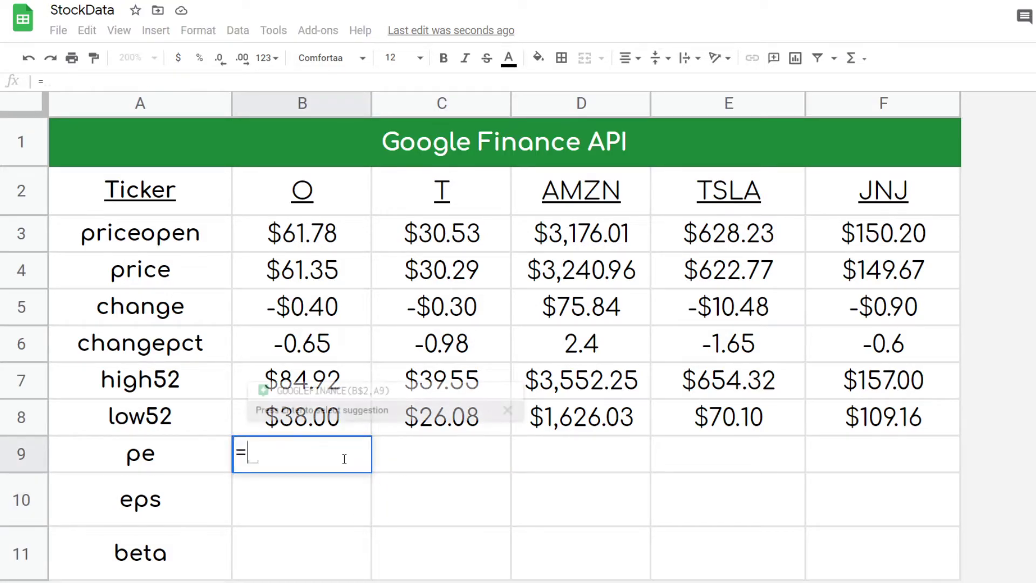
{"action": "key", "text": "Tab"}
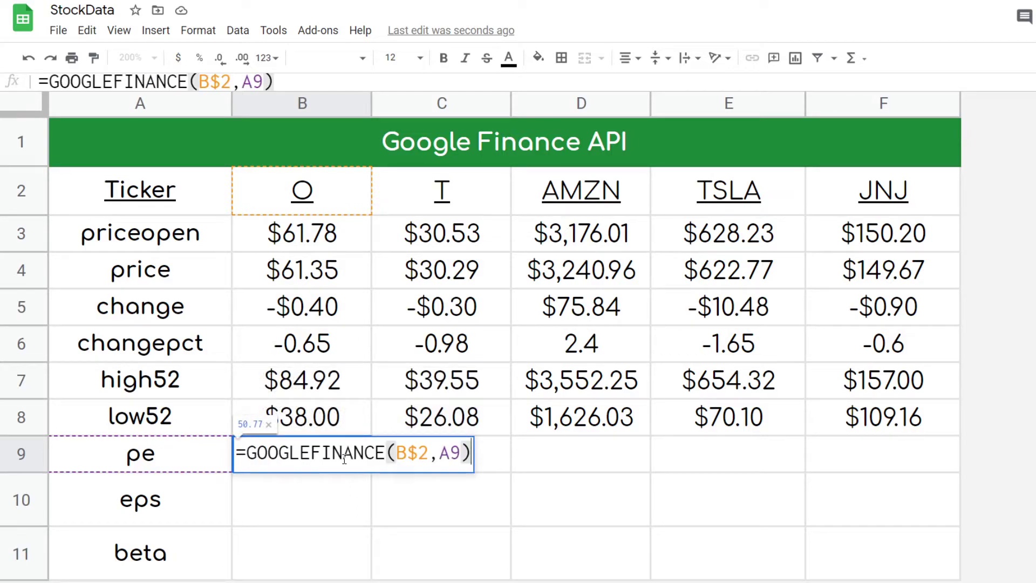
{"action": "key", "text": "Return"}
{"action": "left_click", "coordinate": [350, 464]}
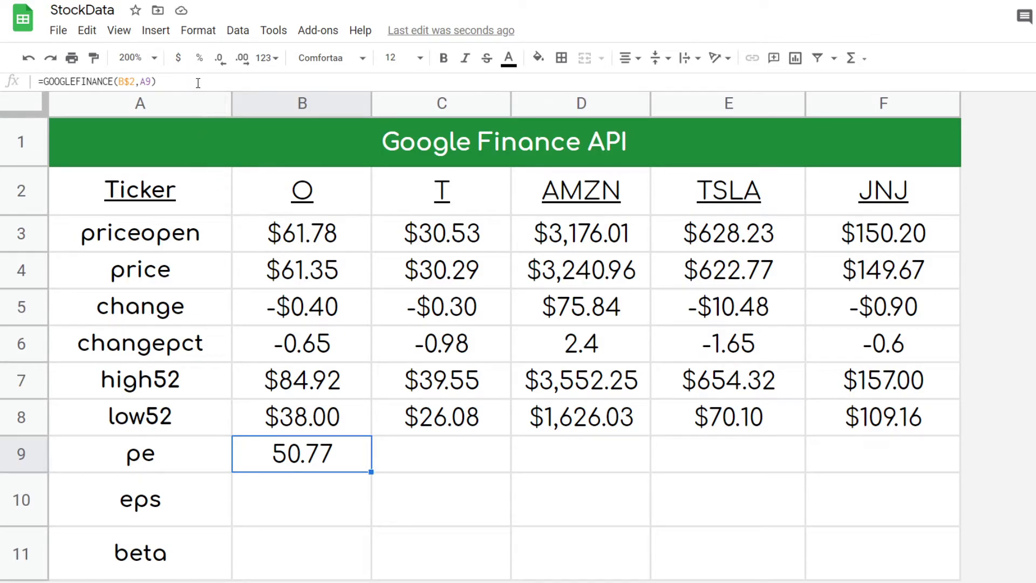
- Fill the low52 formulas in C8:F8 down into the pe row, C9:F9
{"action": "left_click", "coordinate": [465, 429]}
{"action": "left_click_drag", "start_coordinate": [510, 435], "coordinate": [888, 460]}
{"action": "left_click", "coordinate": [594, 454]}
{"action": "left_click_drag", "start_coordinate": [489, 426], "coordinate": [958, 473]}
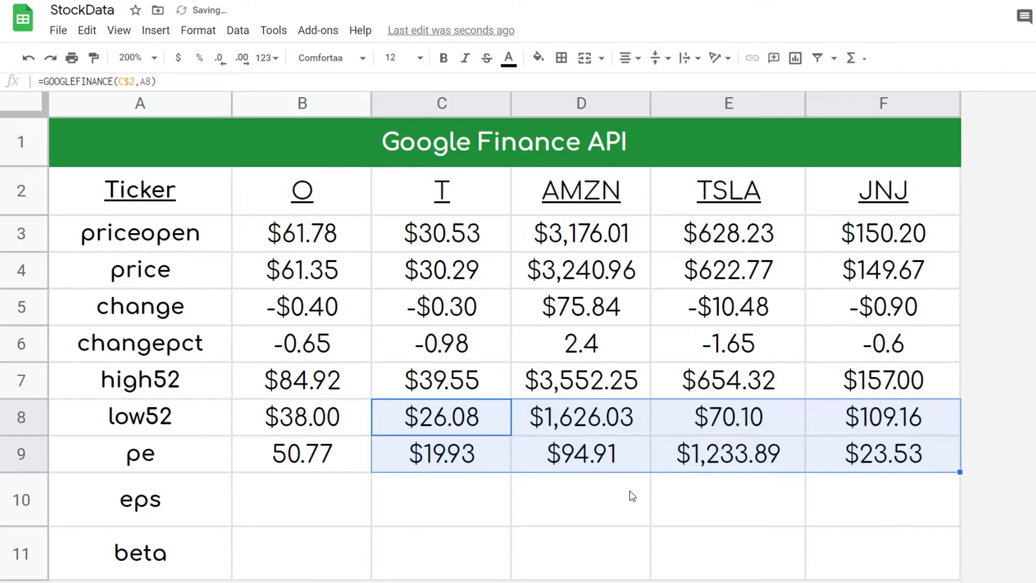
- Apply the automatic number format to the pe values in C9:F9 instead of Currency
{"action": "left_click", "coordinate": [531, 477]}
{"action": "left_click_drag", "start_coordinate": [429, 458], "coordinate": [999, 448]}
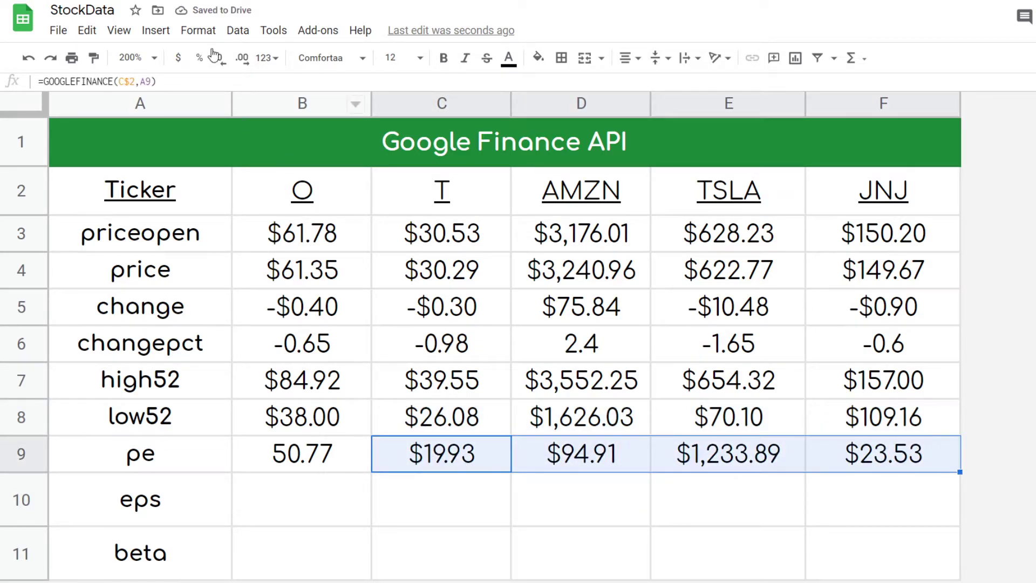
{"action": "left_click", "coordinate": [210, 30]}
{"action": "mouse_move", "coordinate": [228, 95]}
{"action": "left_click", "coordinate": [451, 99]}
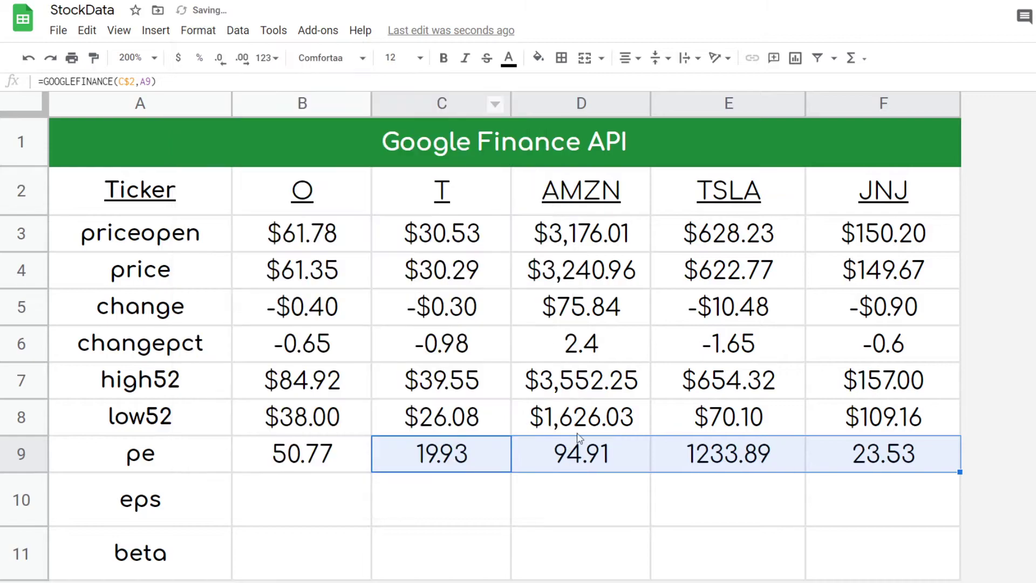
- Fill the pe formulas in B9:F9 down through the eps and beta rows, B10:F11
{"action": "left_click", "coordinate": [578, 524]}
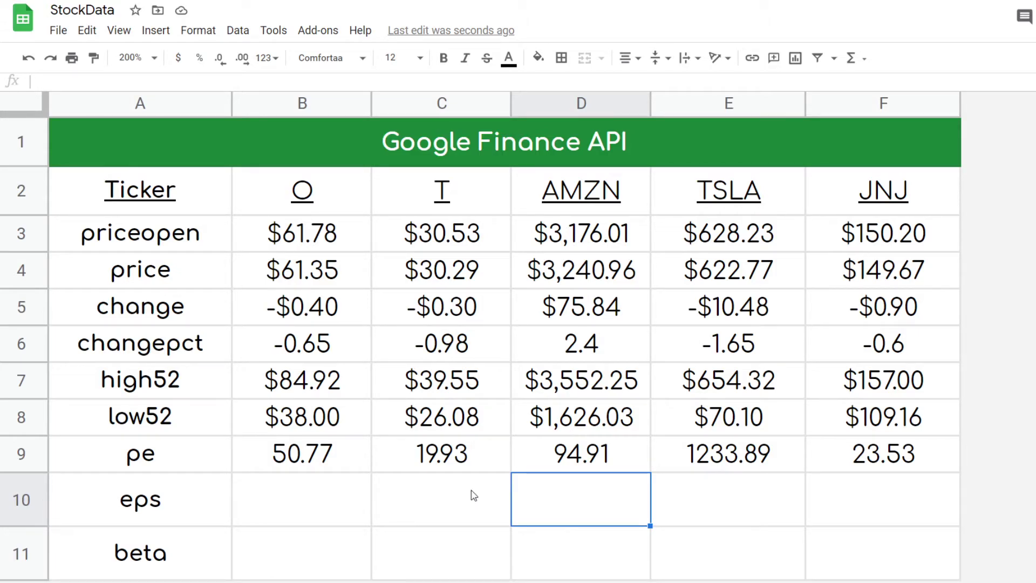
{"action": "left_click_drag", "start_coordinate": [329, 468], "coordinate": [960, 579]}
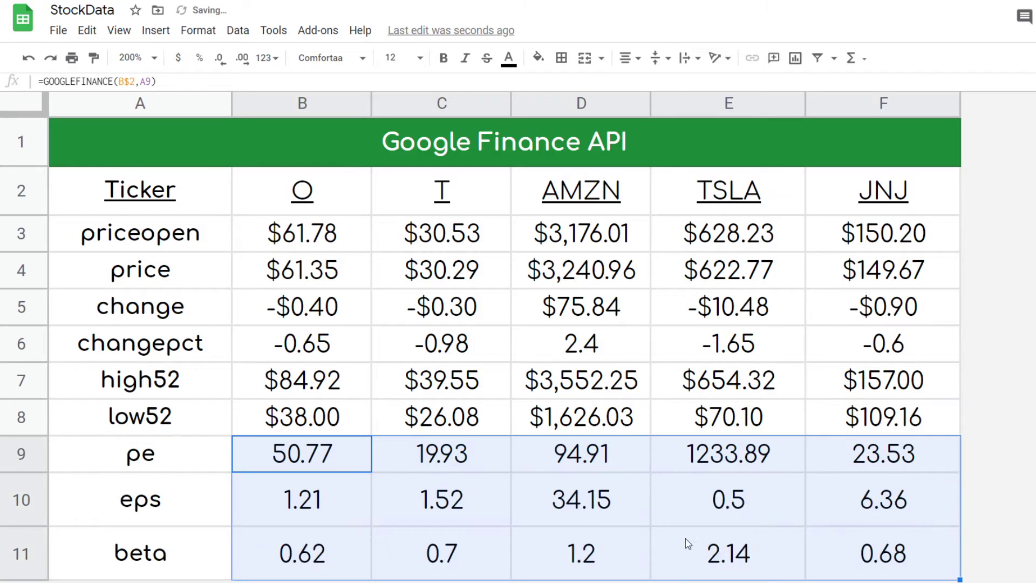
{"action": "left_click", "coordinate": [505, 536]}
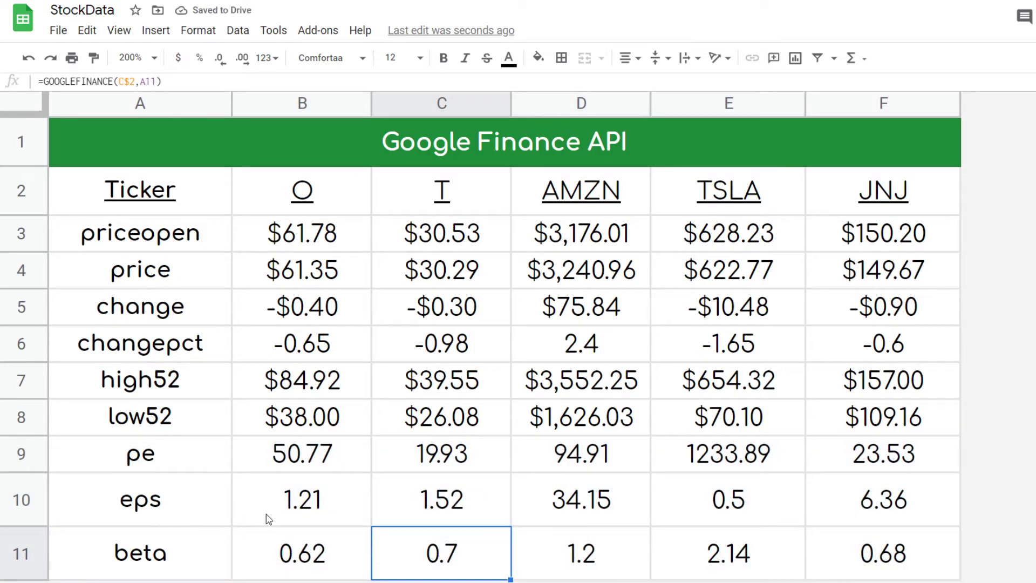
- Format the eps values in B10:F10 as Currency
{"action": "left_click_drag", "start_coordinate": [304, 509], "coordinate": [863, 527]}
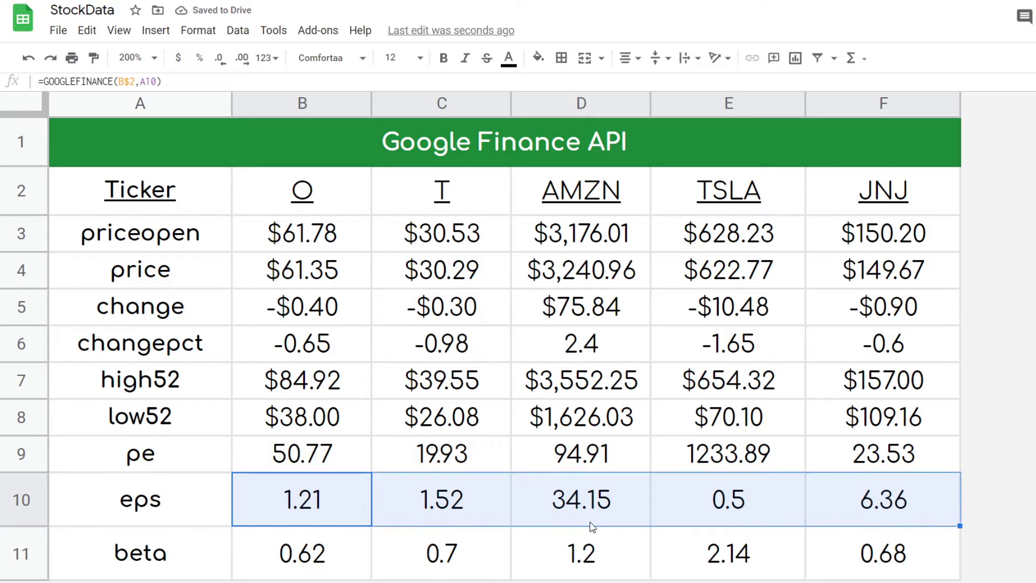
{"action": "left_click", "coordinate": [555, 524]}
{"action": "left_click_drag", "start_coordinate": [286, 513], "coordinate": [902, 524]}
{"action": "left_click", "coordinate": [178, 58]}
{"action": "left_click", "coordinate": [485, 477]}
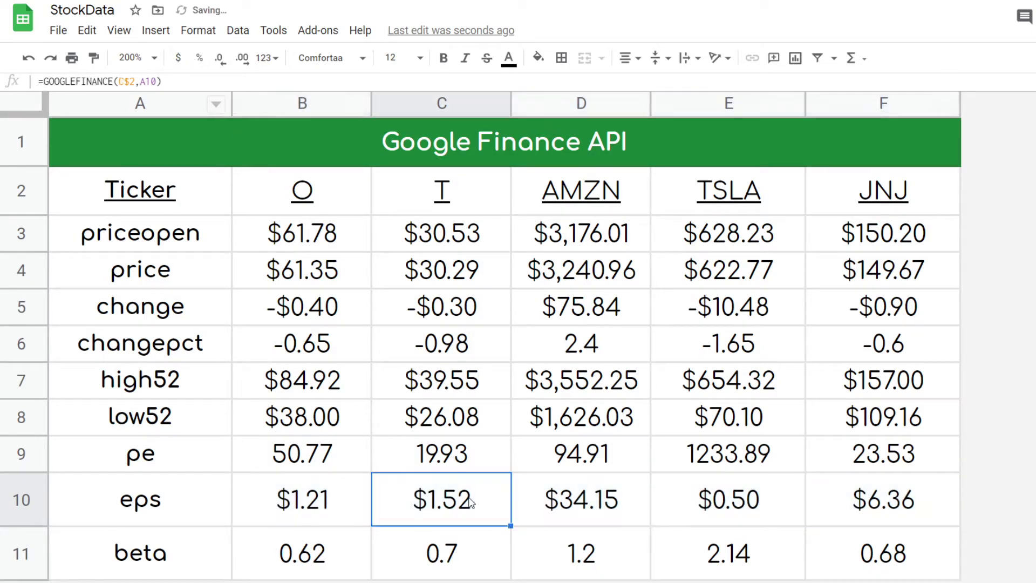
- Review the eps values across row 10 and the beta values across row 11
{"action": "left_click", "coordinate": [293, 516]}
{"action": "left_click", "coordinate": [475, 521]}
{"action": "left_click", "coordinate": [645, 512]}
{"action": "left_click", "coordinate": [721, 513]}
{"action": "left_click", "coordinate": [591, 497]}
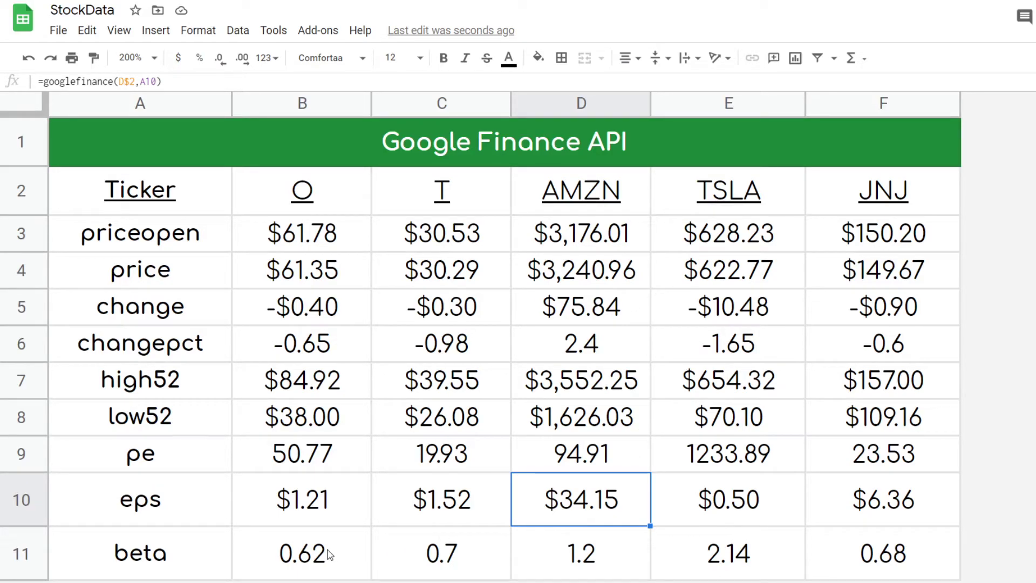
{"action": "left_click_drag", "start_coordinate": [303, 555], "coordinate": [837, 575]}
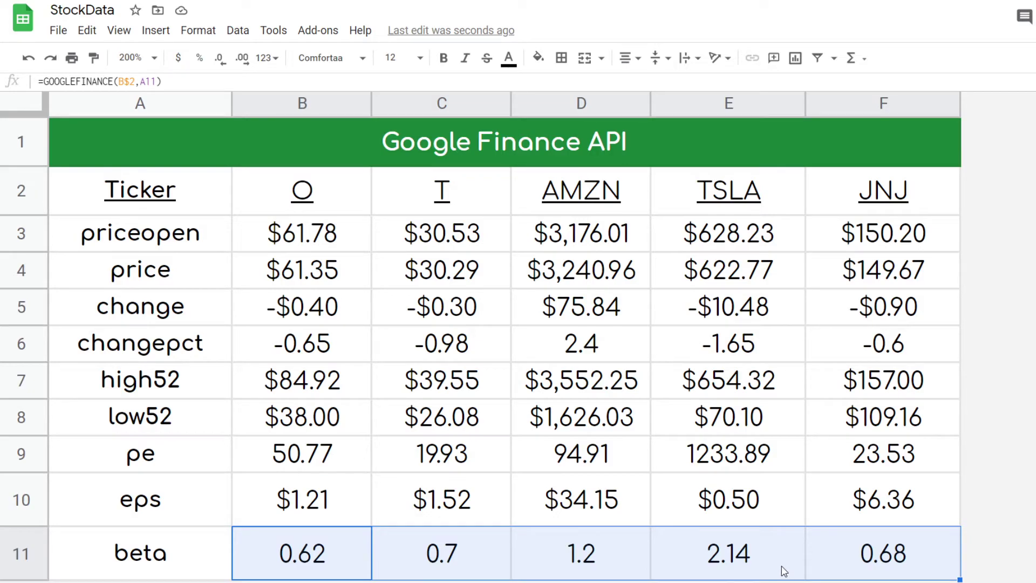
{"action": "left_click", "coordinate": [204, 569]}
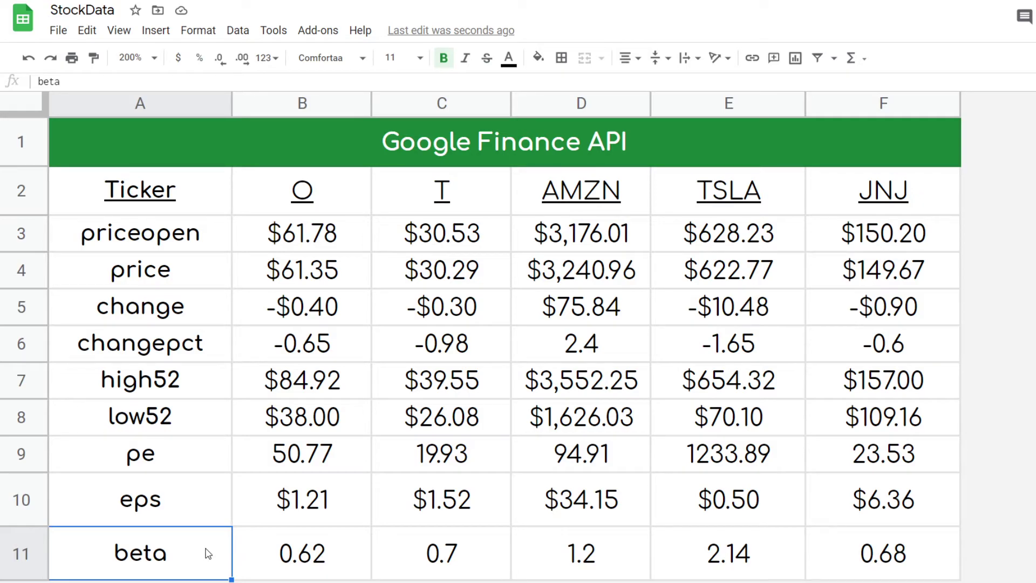
{"action": "left_click", "coordinate": [596, 572]}
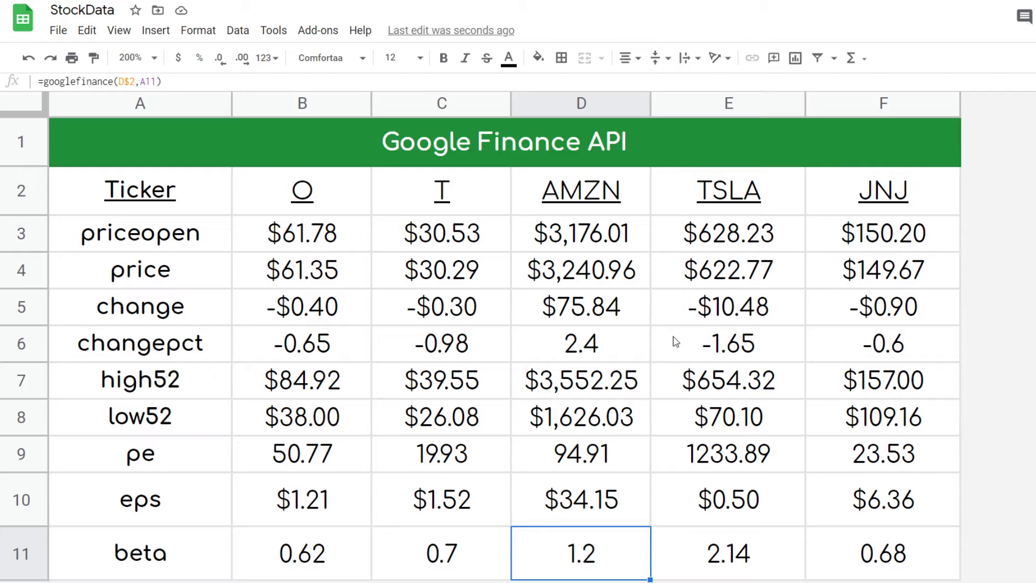
- Switch to the GOOGLEFINANCE page in Docs Editors Help and read the list of real-time data attributes
{"action": "left_click", "coordinate": [319, 266]}
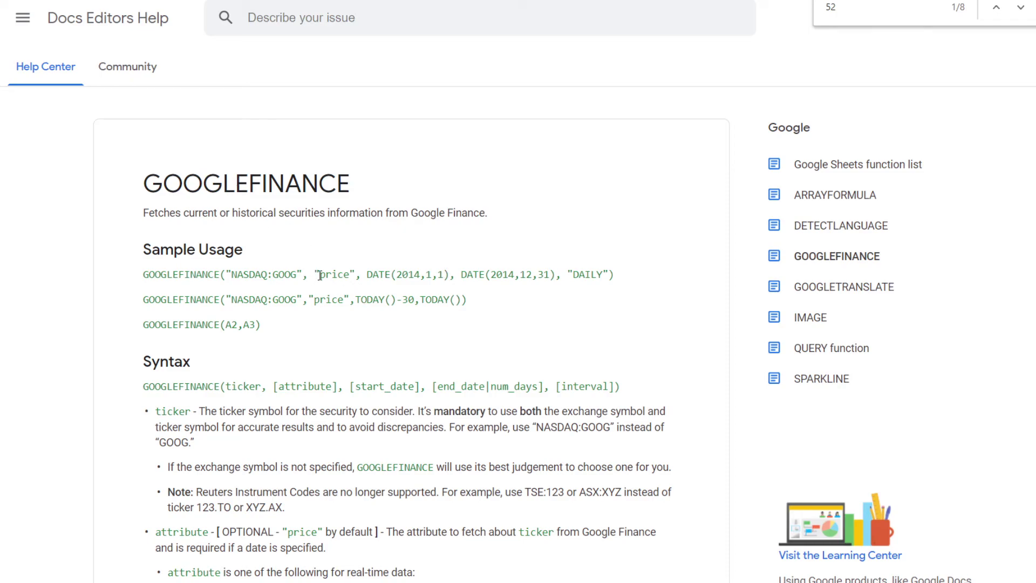
{"action": "scroll", "coordinate": [320, 276], "scroll_direction": "down", "scroll_amount": 3}
{"action": "scroll", "coordinate": [320, 275], "scroll_direction": "down", "scroll_amount": 7}
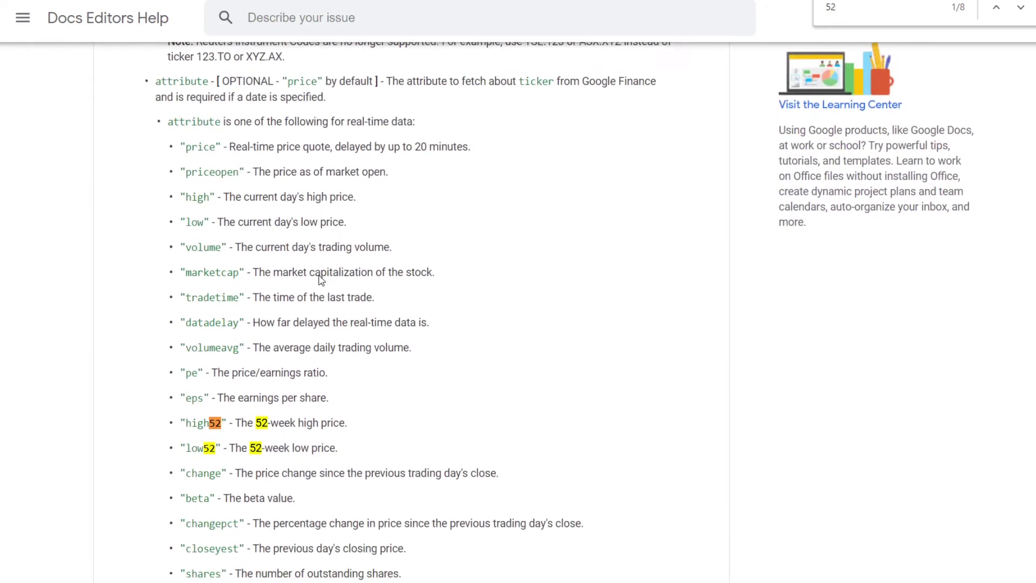
{"action": "scroll", "coordinate": [232, 332], "scroll_direction": "up", "scroll_amount": 3}
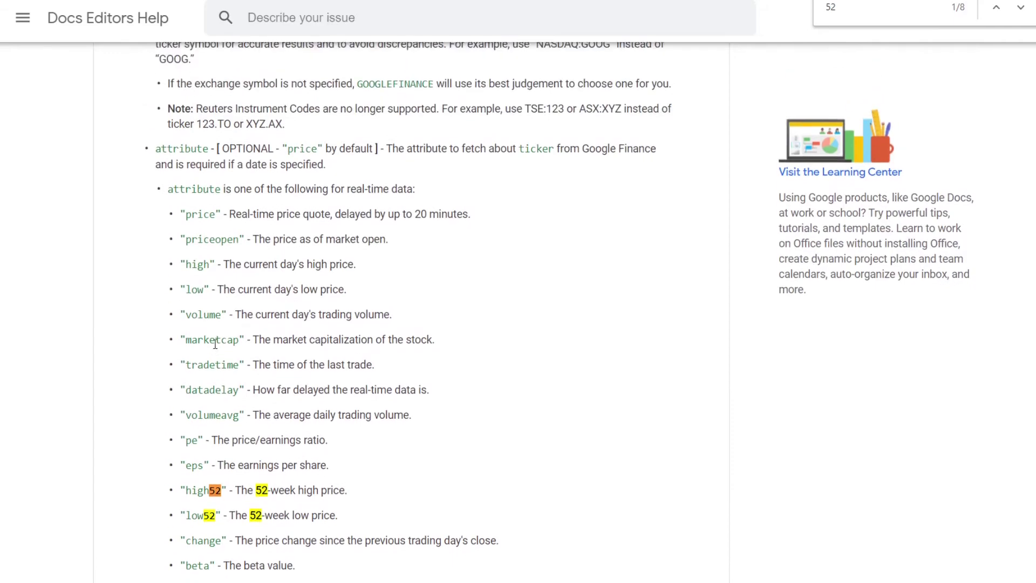
{"action": "double_click", "coordinate": [213, 366]}
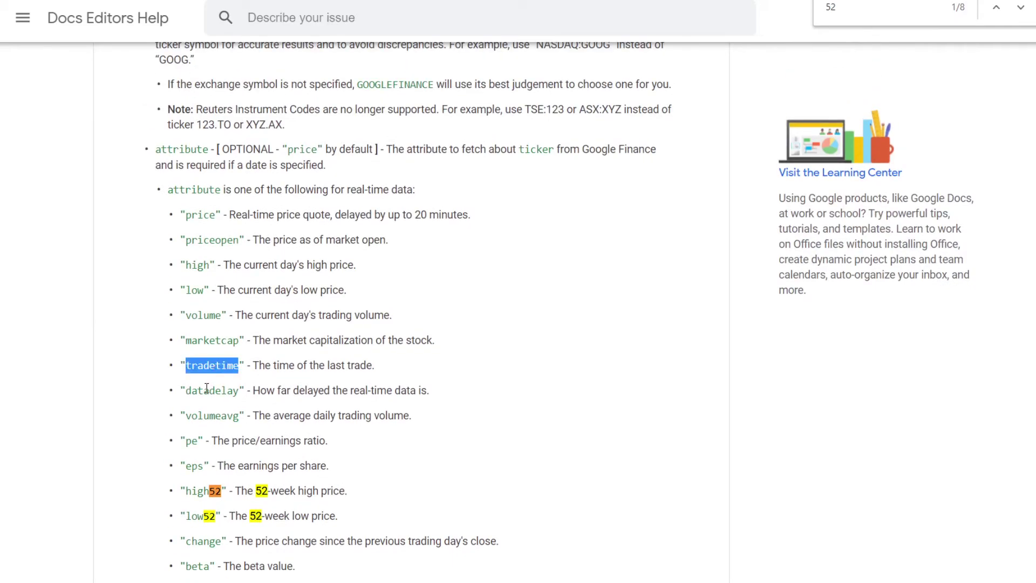
{"action": "scroll", "coordinate": [209, 389], "scroll_direction": "down", "scroll_amount": 7}
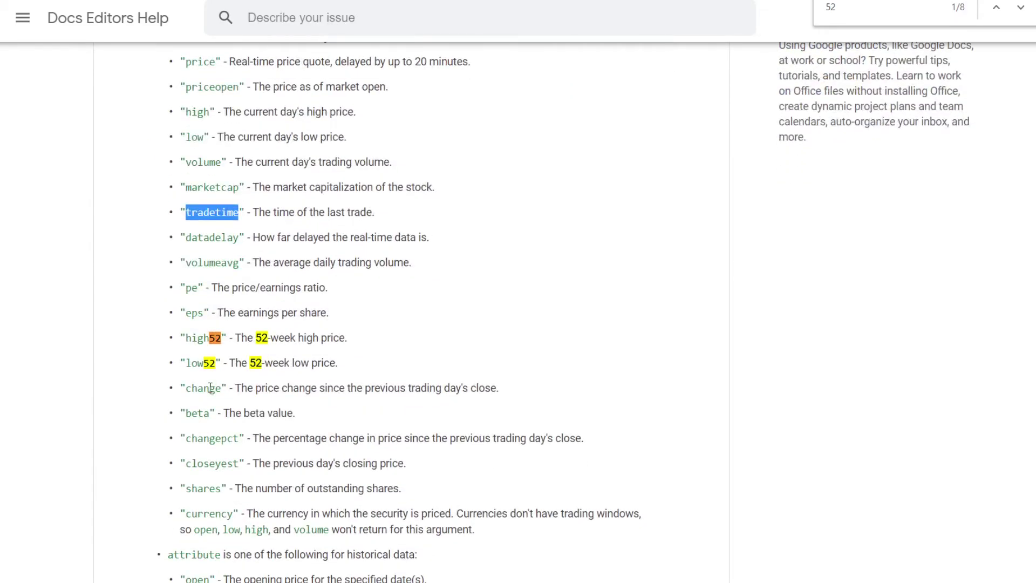
{"action": "scroll", "coordinate": [210, 393], "scroll_direction": "up", "scroll_amount": 6}
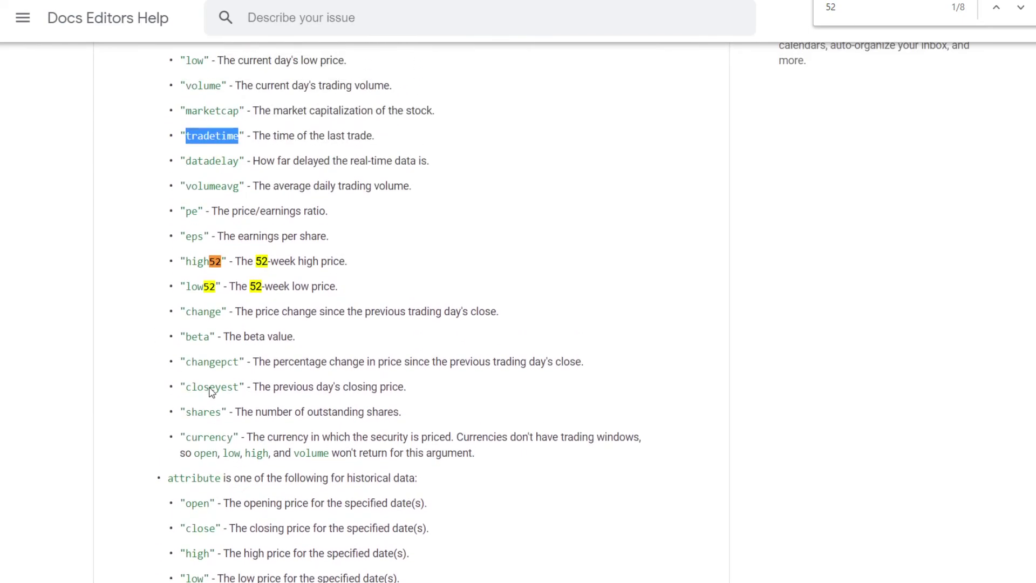
{"action": "left_click_drag", "start_coordinate": [173, 135], "coordinate": [375, 396]}
- Read the attribute lists for historical data and mutual fund data on the GOOGLEFINANCE help page
{"action": "scroll", "coordinate": [302, 387], "scroll_direction": "down", "scroll_amount": 6}
{"action": "scroll", "coordinate": [373, 400], "scroll_direction": "down", "scroll_amount": 4}
{"action": "left_click_drag", "start_coordinate": [174, 291], "coordinate": [446, 559]}
{"action": "scroll", "coordinate": [444, 543], "scroll_direction": "down", "scroll_amount": 1}
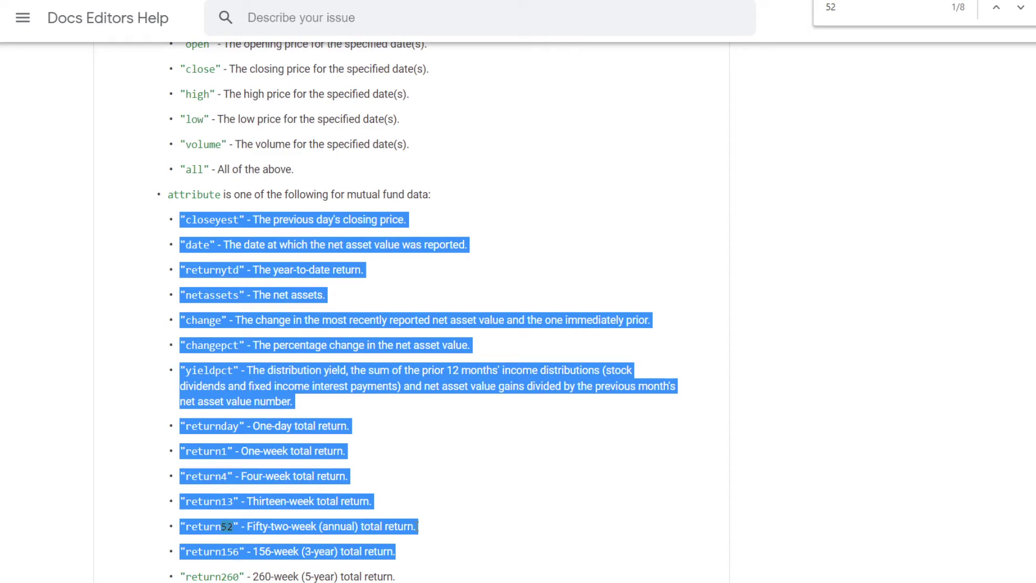
{"action": "double_click", "coordinate": [193, 503]}
{"action": "scroll", "coordinate": [326, 377], "scroll_direction": "up", "scroll_amount": 3}
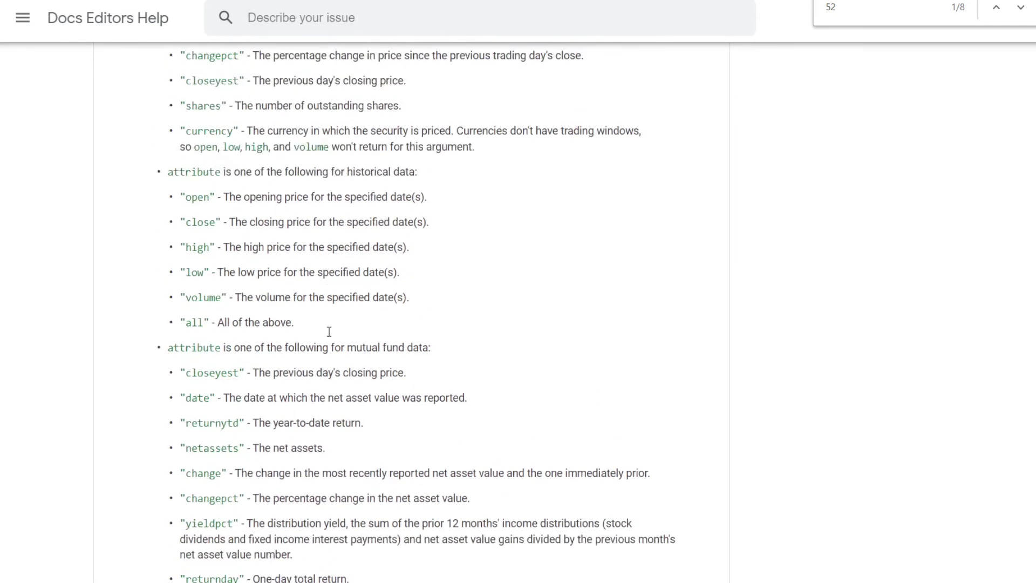
{"action": "scroll", "coordinate": [394, 311], "scroll_direction": "down", "scroll_amount": 4}
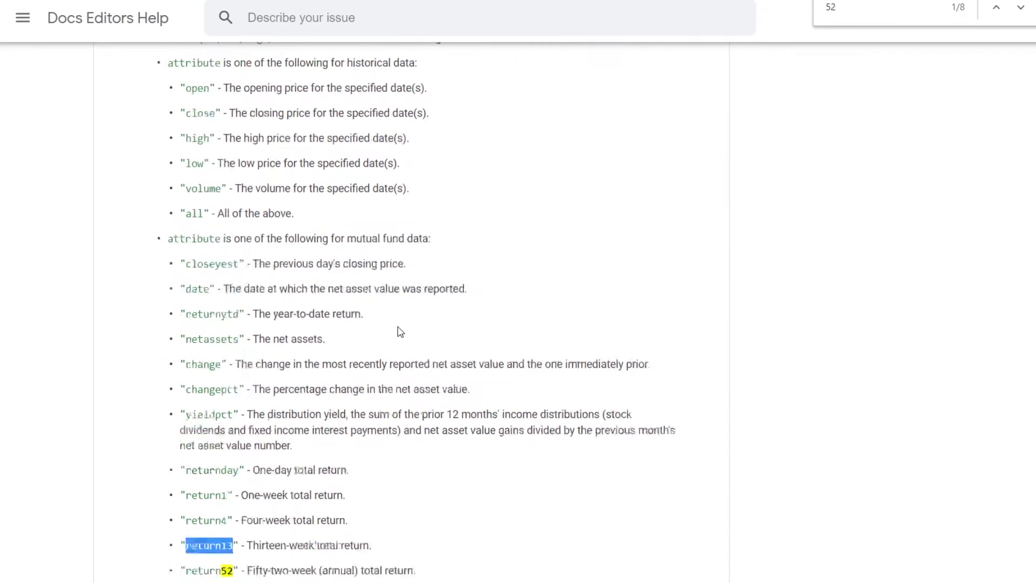
{"action": "scroll", "coordinate": [400, 396], "scroll_direction": "down", "scroll_amount": 1}
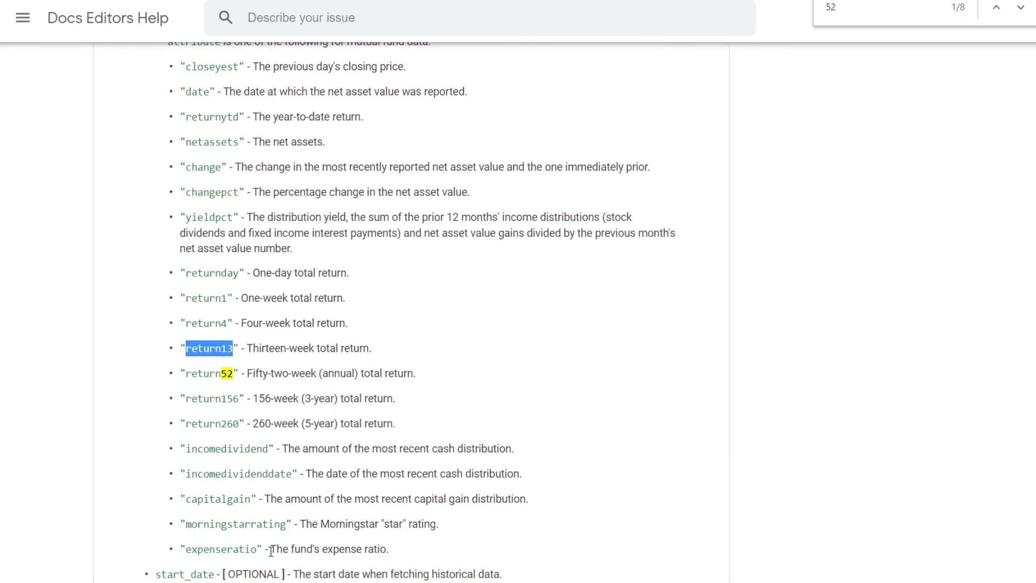
- Examine the morningstarrating, expenseratio and return260 entries in the mutual fund attribute list
{"action": "double_click", "coordinate": [257, 523]}
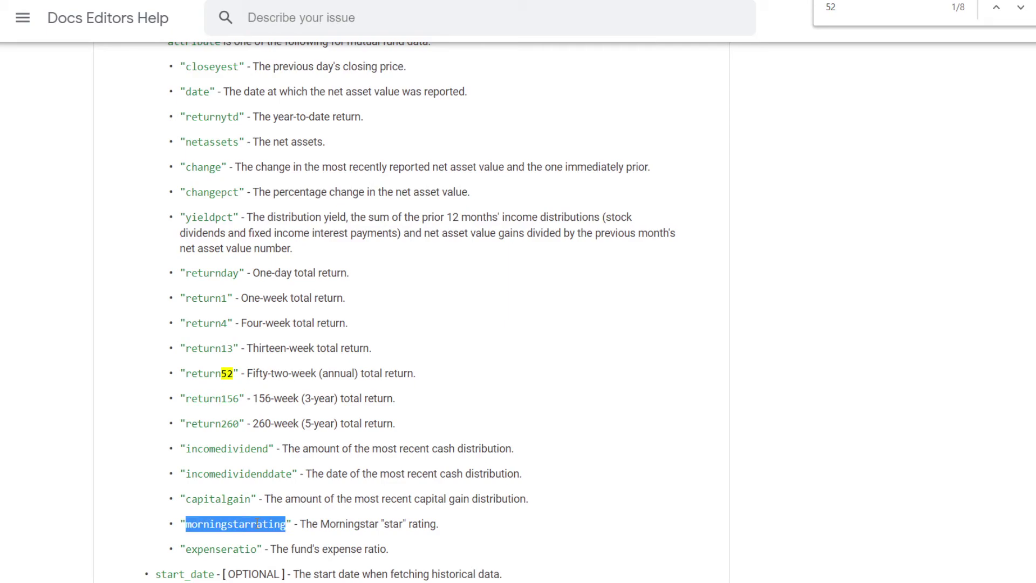
{"action": "double_click", "coordinate": [241, 551]}
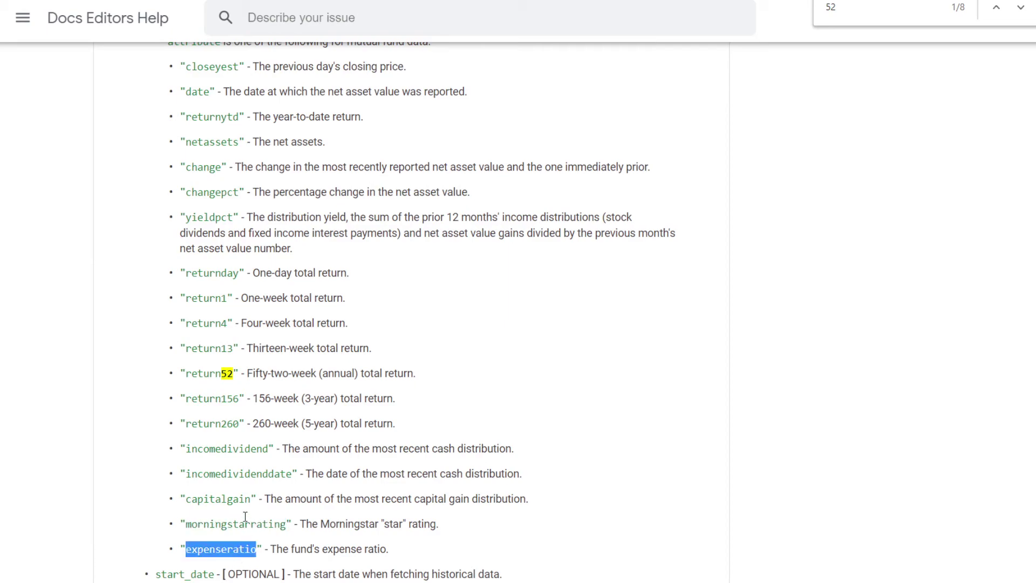
{"action": "left_click", "coordinate": [234, 426]}
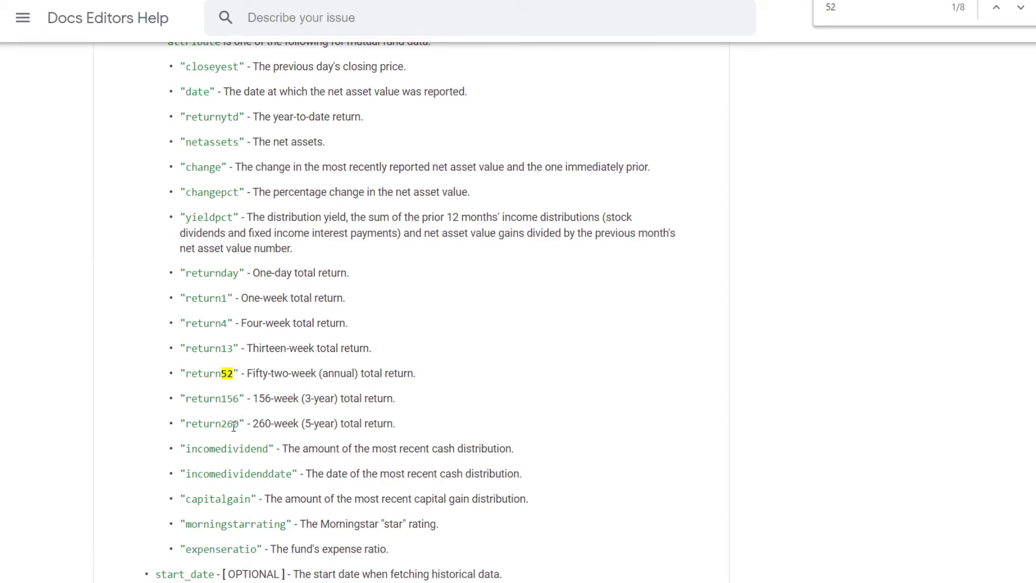
{"action": "left_click_drag", "start_coordinate": [237, 426], "coordinate": [247, 426]}
{"action": "left_click", "coordinate": [228, 428]}
{"action": "scroll", "coordinate": [313, 444], "scroll_direction": "up", "scroll_amount": 2}
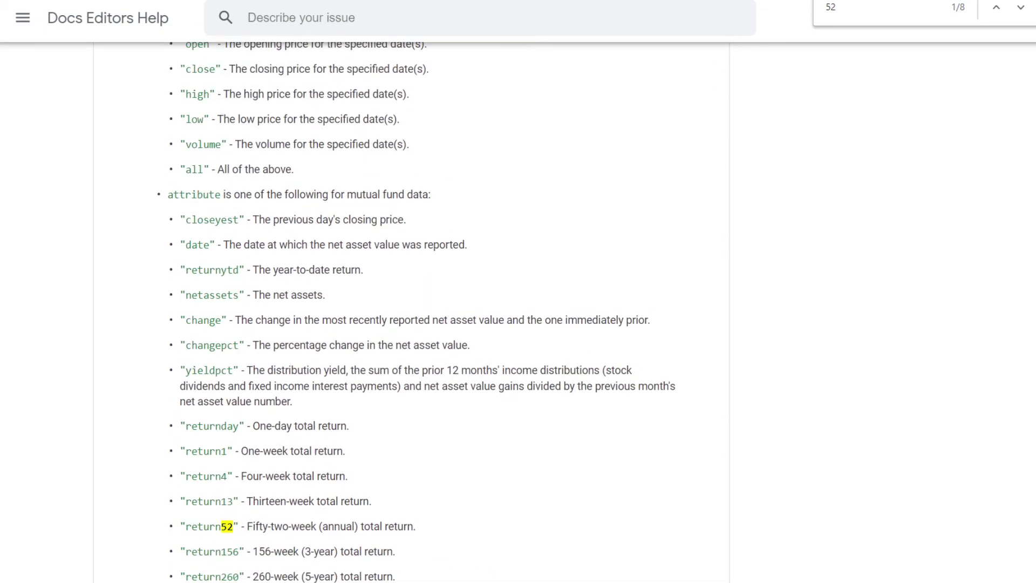
- Check the StockData sheet against the syntax section of the GOOGLEFINANCE help page, ending back on the sheet
{"action": "key", "text": "ctrl+Tab"}
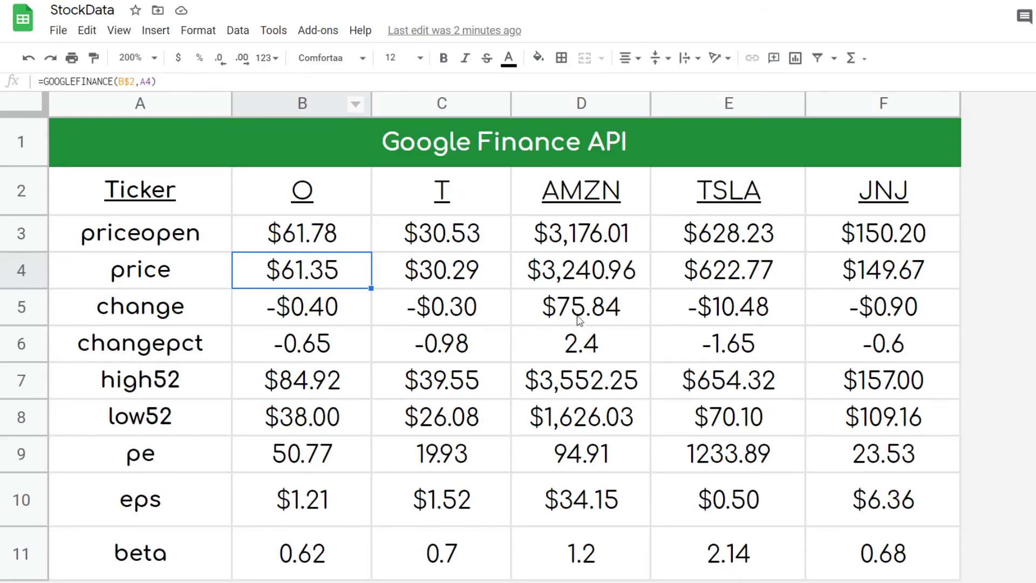
{"action": "left_click", "coordinate": [595, 408]}
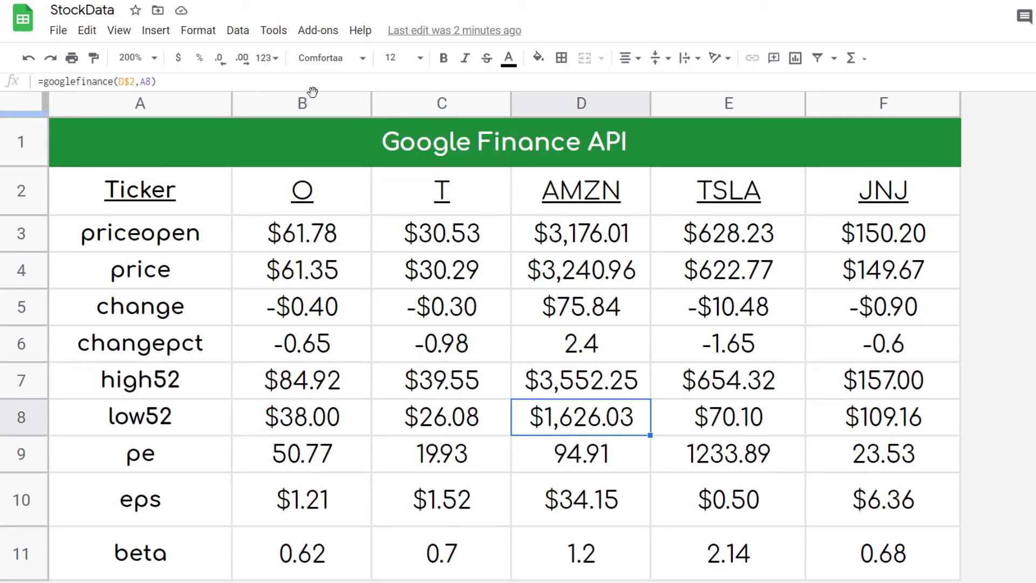
{"action": "key", "text": "ctrl+shift+Tab"}
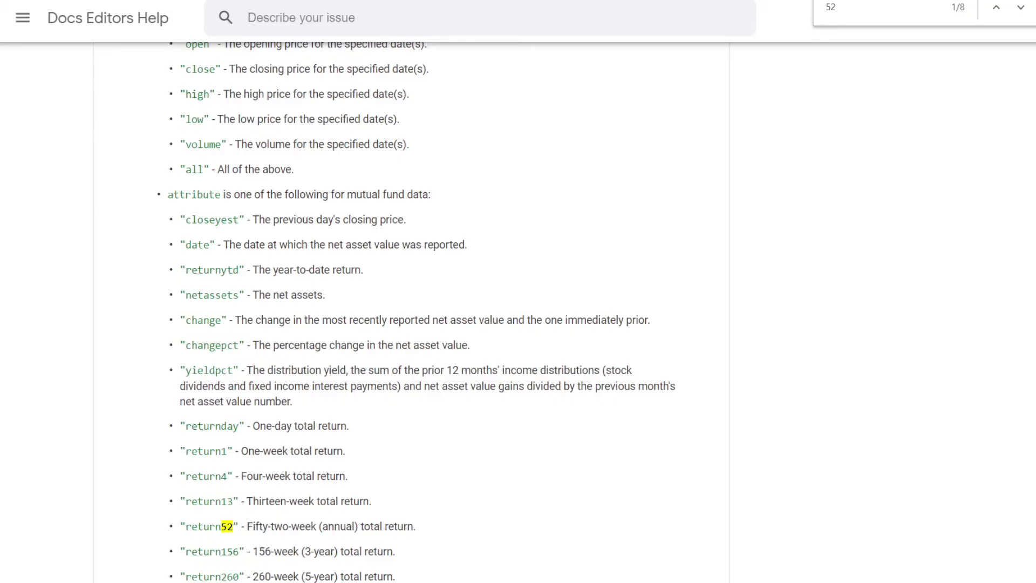
{"action": "scroll", "coordinate": [322, 460], "scroll_direction": "up", "scroll_amount": 15}
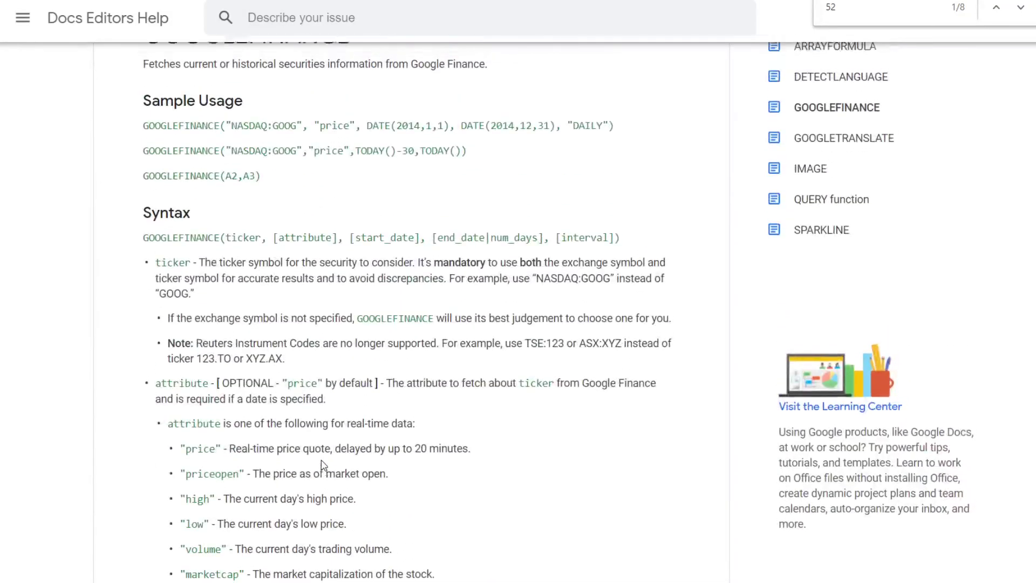
{"action": "scroll", "coordinate": [322, 465], "scroll_direction": "up", "scroll_amount": 3}
{"action": "key", "text": "ctrl+Tab"}
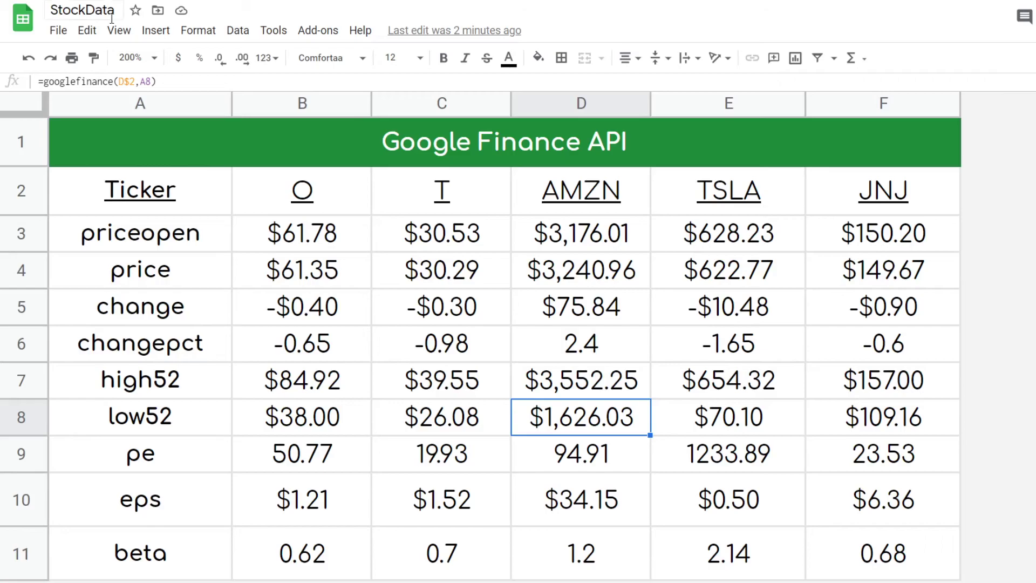